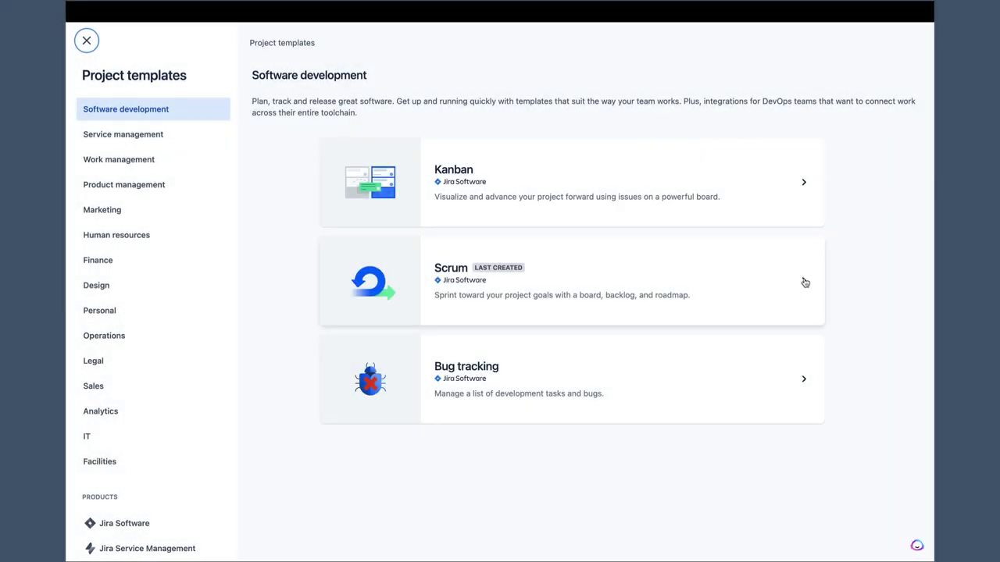
# - Create a company-managed Scrum project named 'Ecomm App' from the Scrum template
pyautogui.click(806, 282)
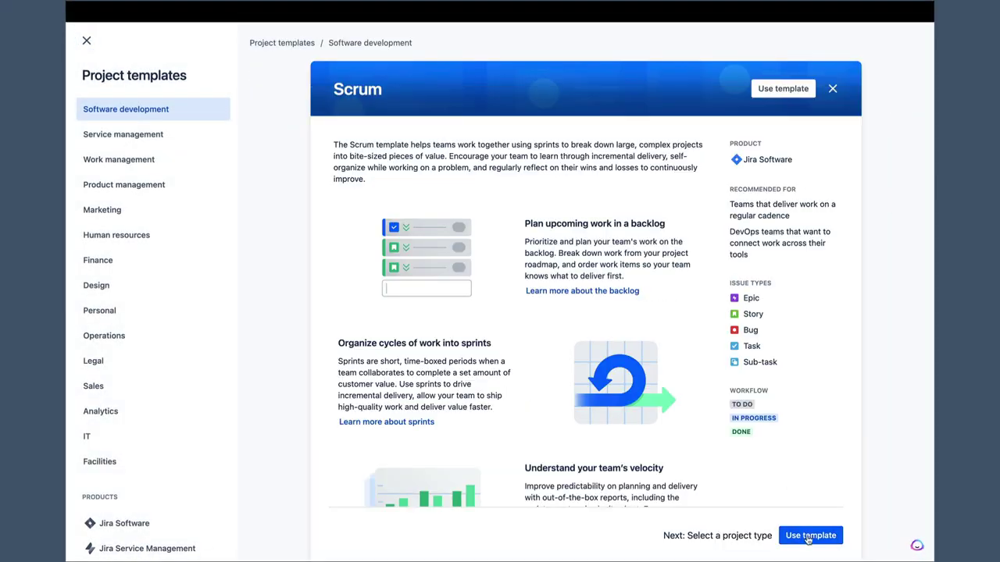
pyautogui.click(809, 536)
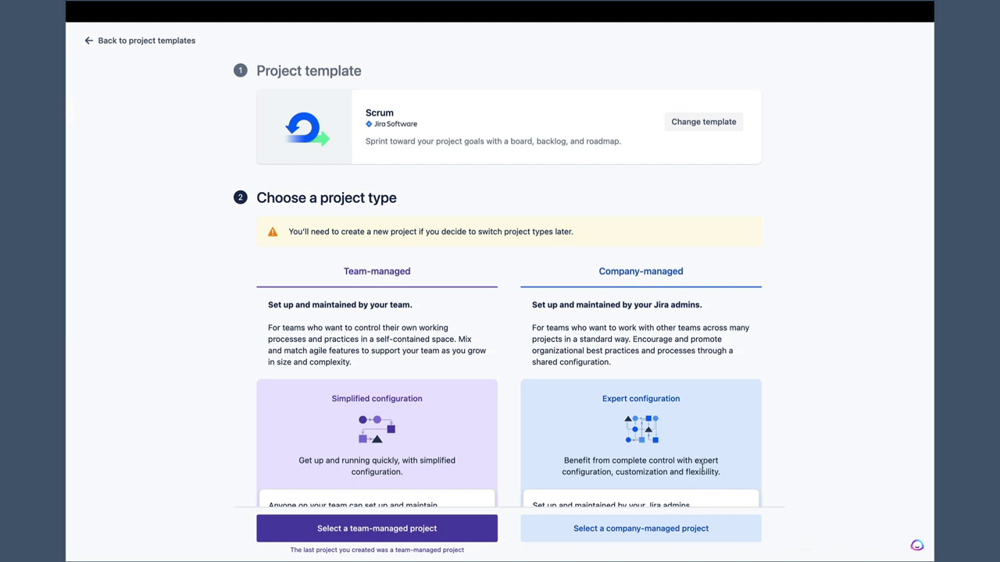
pyautogui.scroll(-3, 700, 469)
pyautogui.click(688, 539)
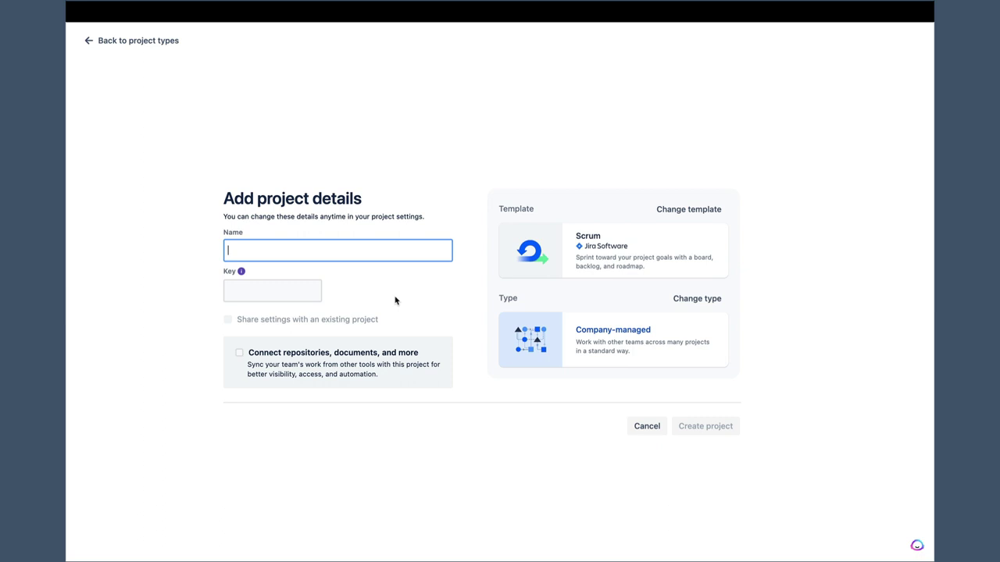
pyautogui.write('Ecomm App')
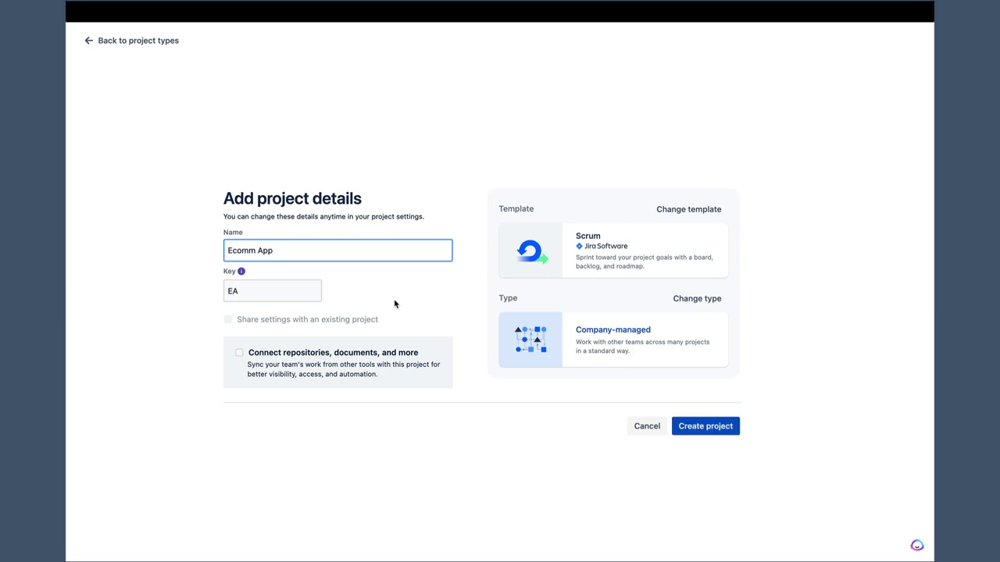
pyautogui.click(707, 428)
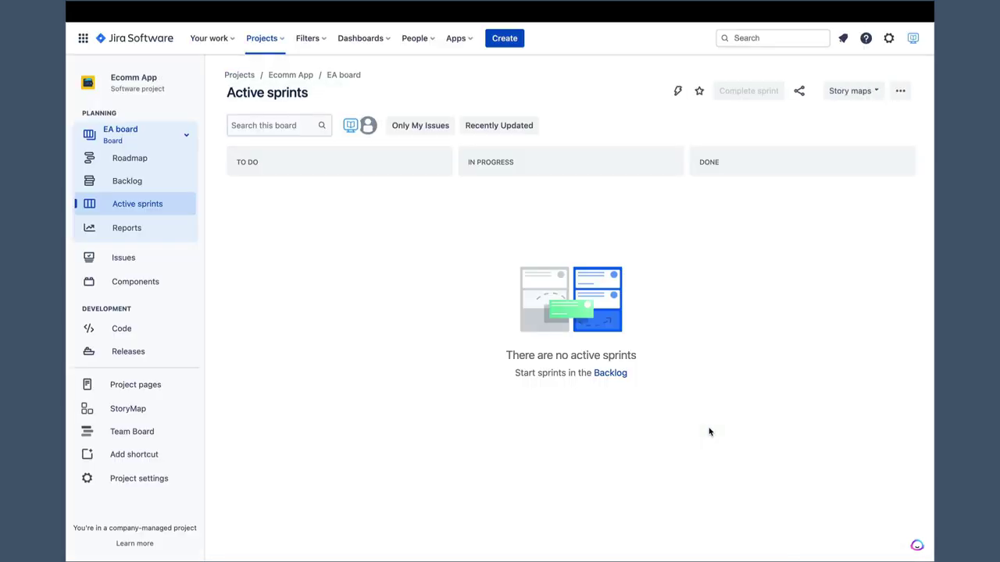
# - Open the Ecomm App project's Backlog from the sidebar, showing 0 issues
pyautogui.click(127, 182)
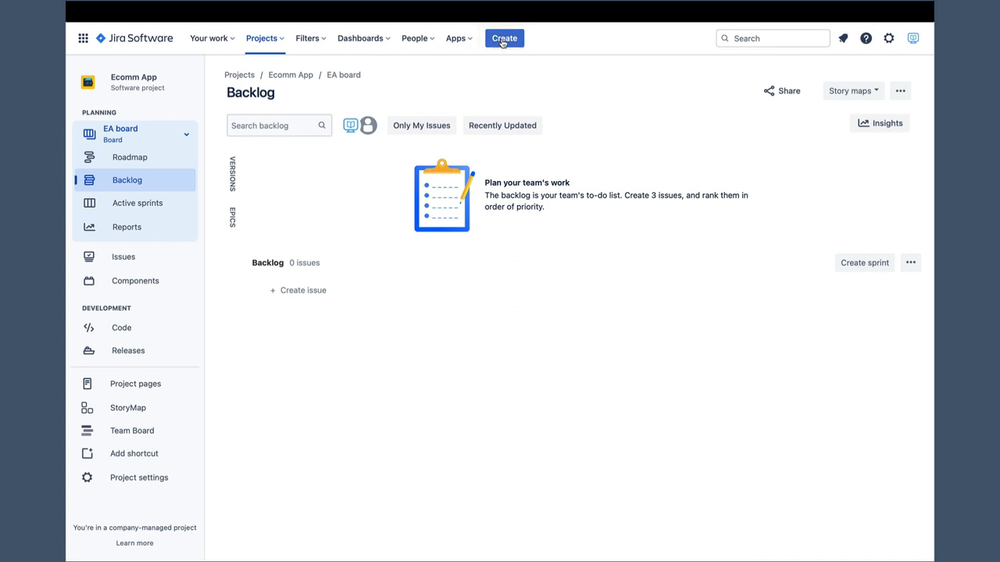
# - Create an Epic with Epic Name 'Account Management' and summary 'Account Management Features'
pyautogui.click(503, 42)
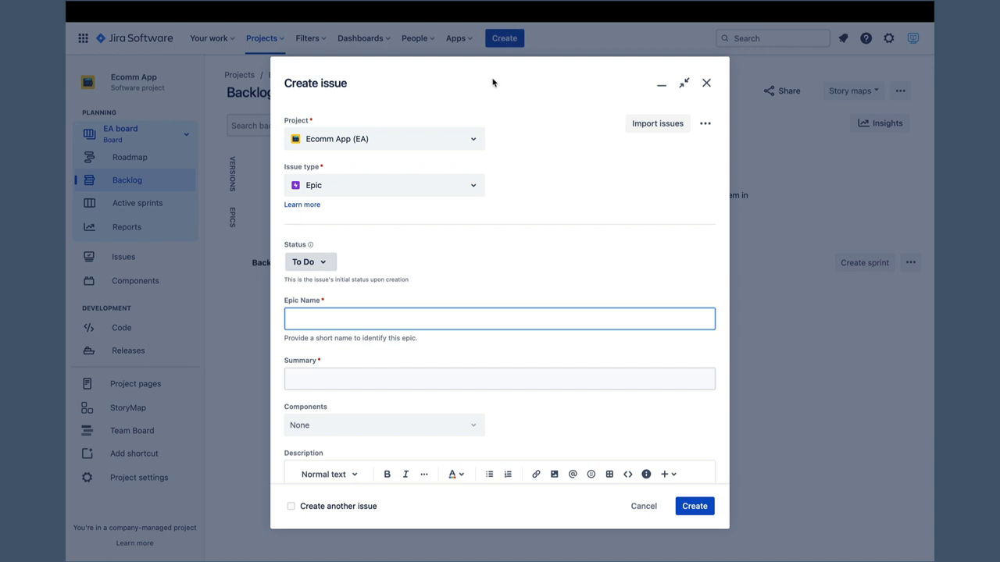
pyautogui.click(476, 187)
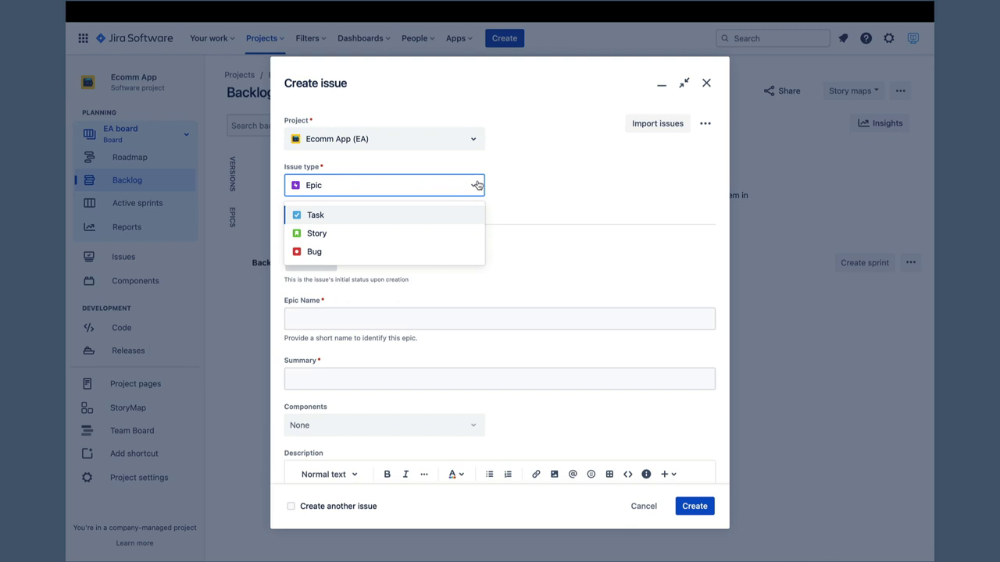
pyautogui.click(475, 186)
pyautogui.click(386, 322)
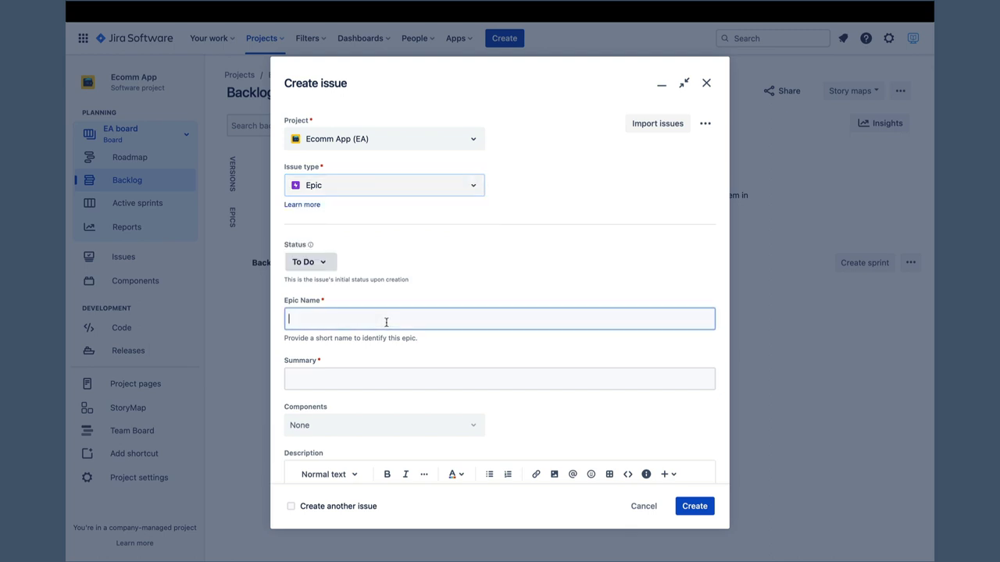
pyautogui.write("'Account Management")
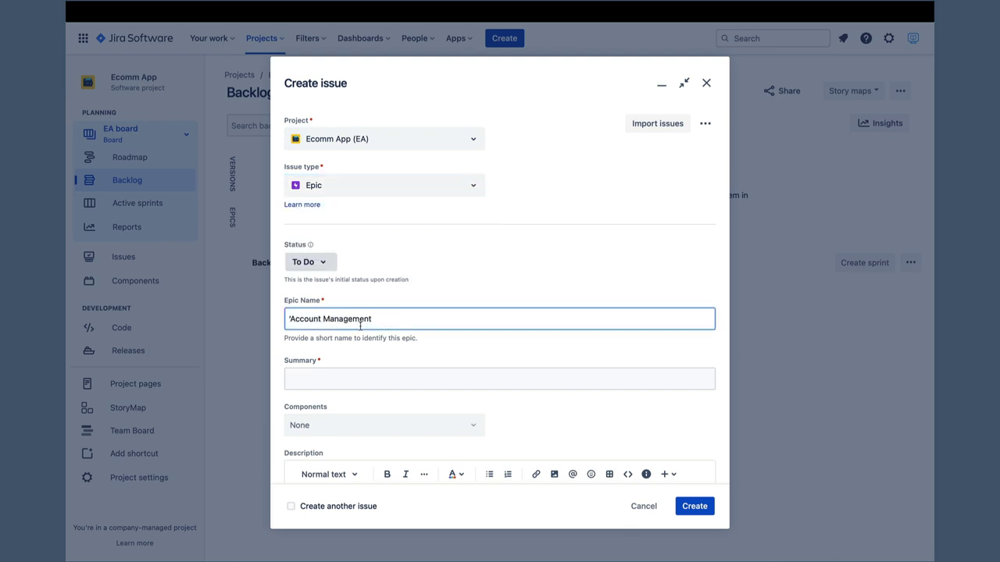
pyautogui.press('Home')
pyautogui.press('Delete')
pyautogui.click(336, 381)
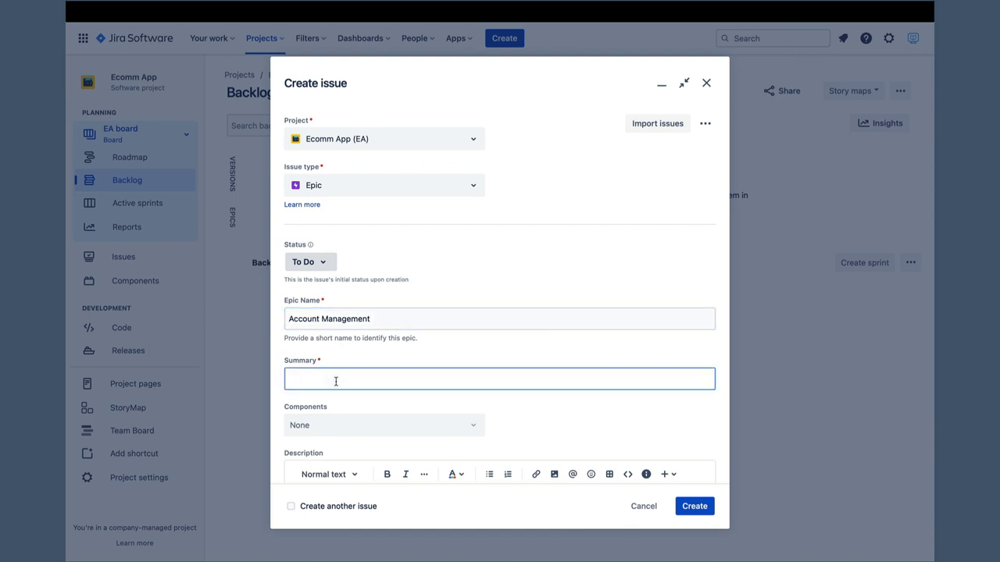
pyautogui.write("'Account Management")
pyautogui.write('Features')
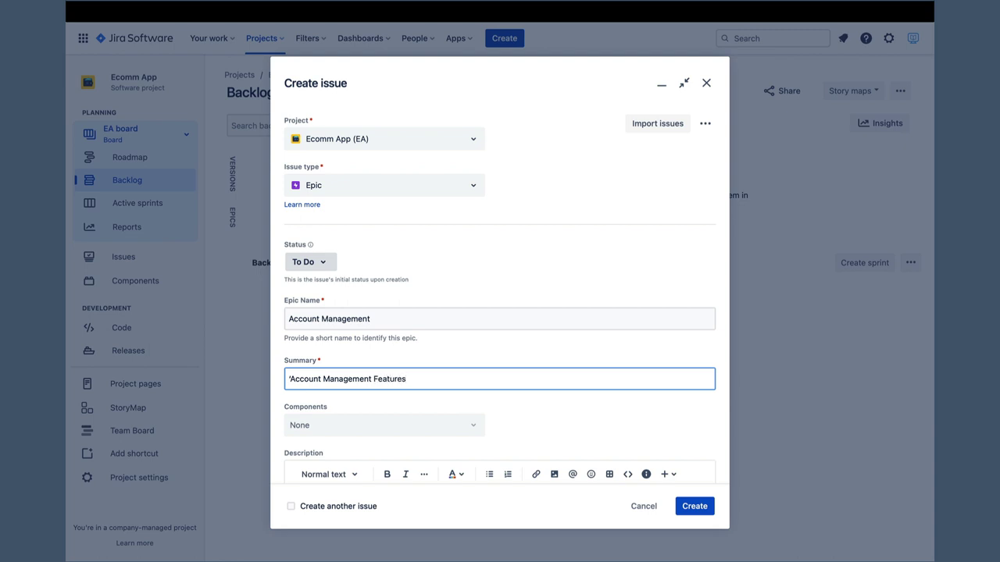
pyautogui.scroll(-5, 455, 320)
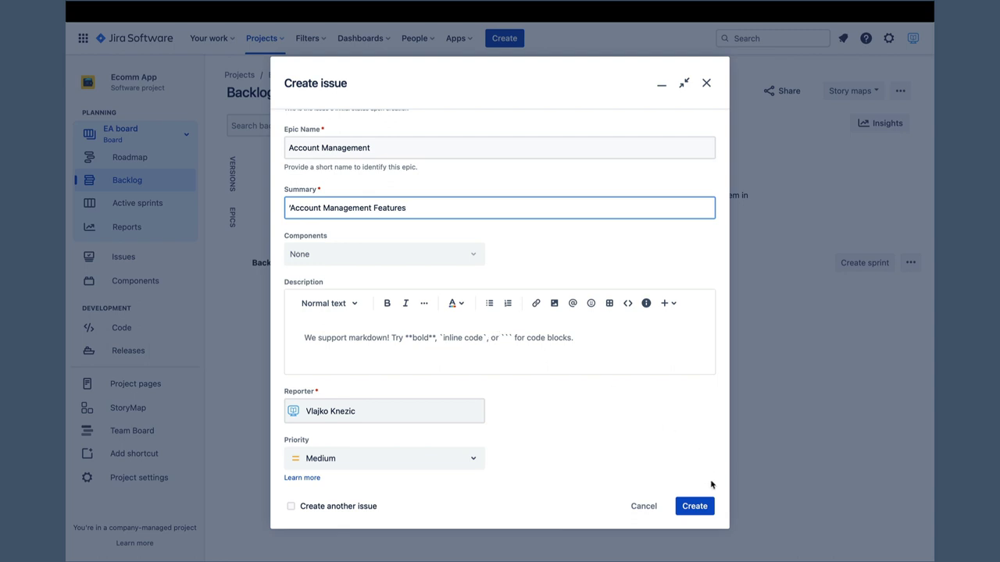
pyautogui.click(695, 506)
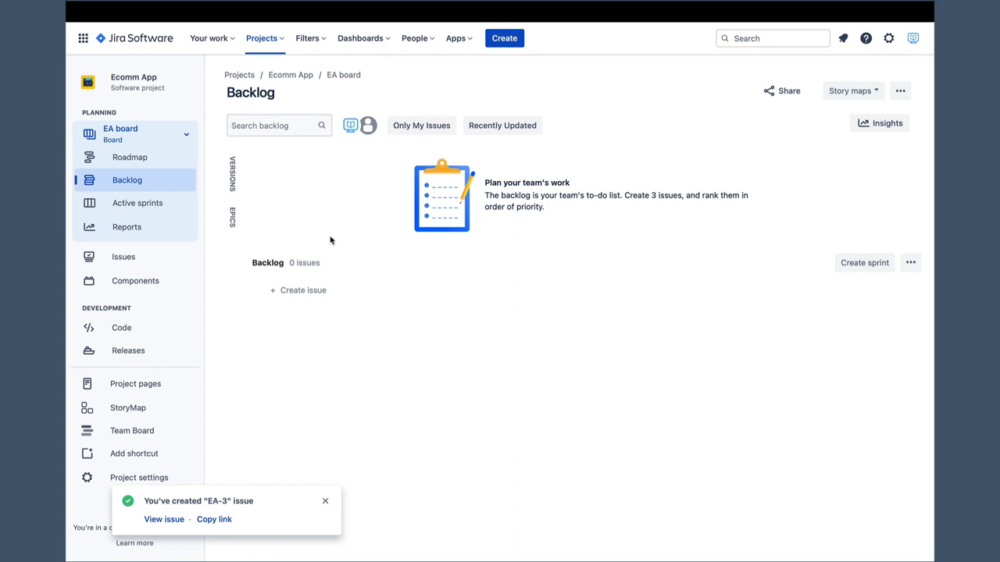
# - Show the Epics panel listing Account Management and start a new epic
pyautogui.click(232, 222)
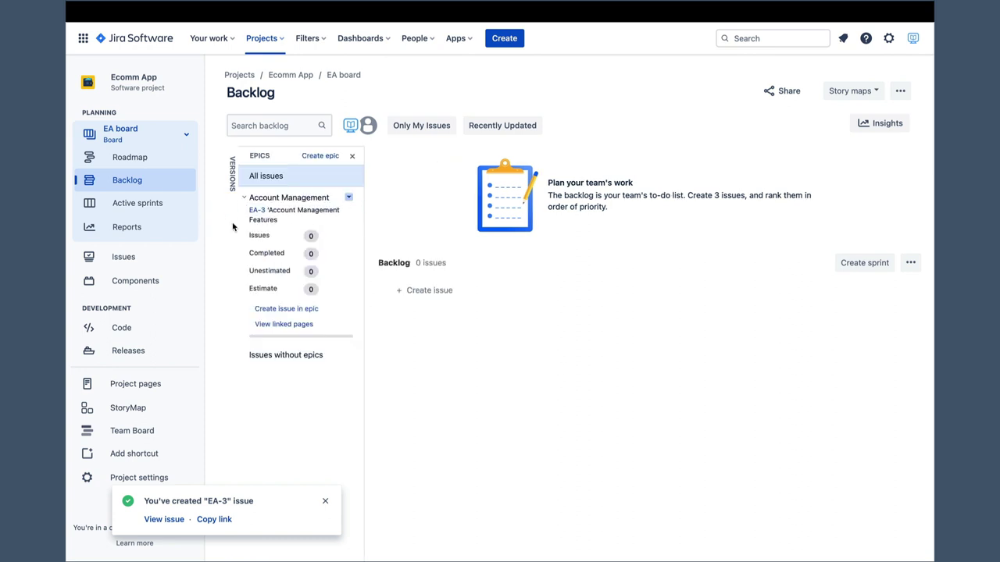
pyautogui.click(322, 156)
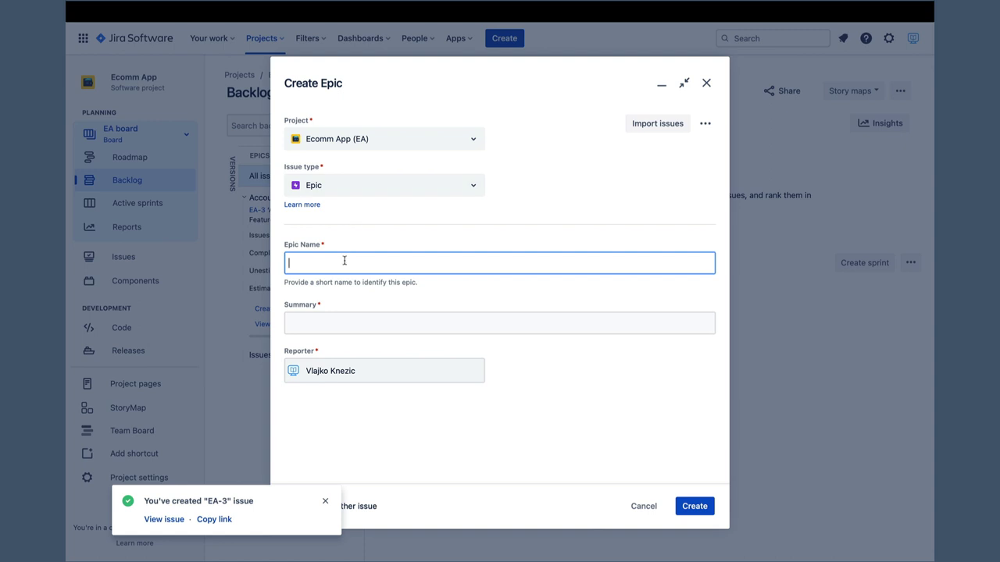
# - Create epic 'Searching Products', using that text for both Epic Name and summary
pyautogui.write('Searching Products')
pyautogui.click(338, 318)
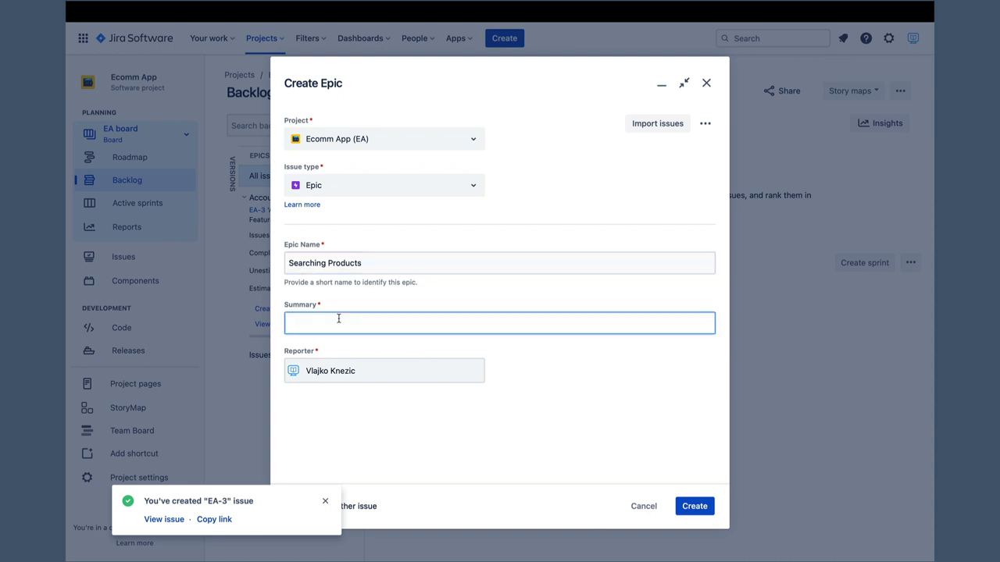
pyautogui.write('Searching Products')
pyautogui.click(695, 509)
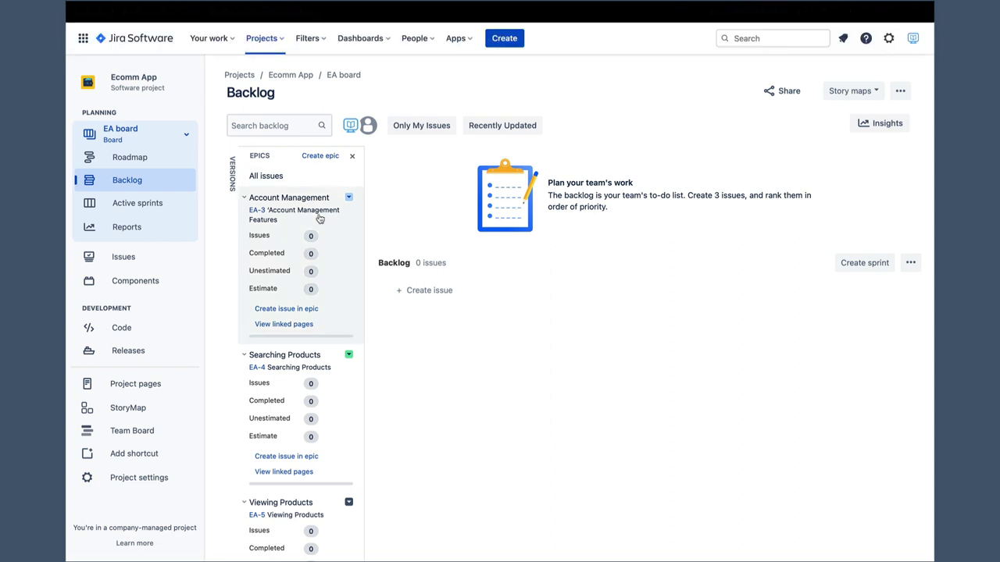
pyautogui.scroll(-5, 305, 241)
pyautogui.scroll(-4, 305, 241)
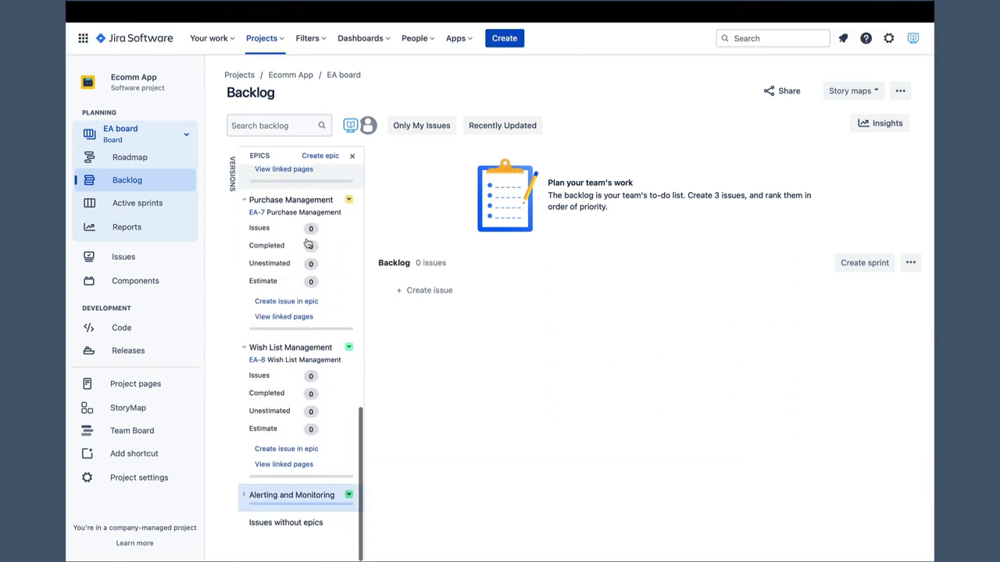
pyautogui.scroll(8, 306, 242)
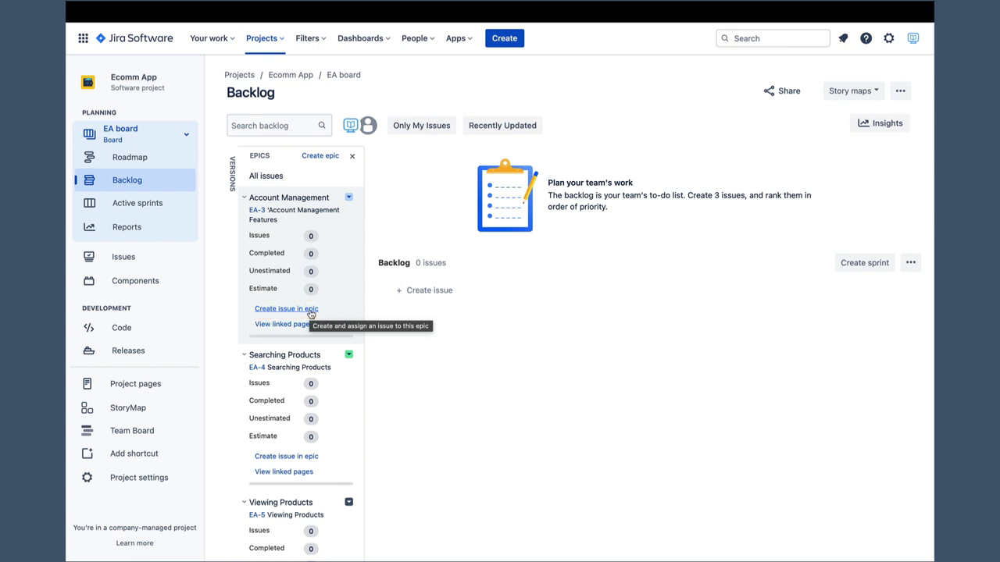
# - Start a Story titled 'Create Account' and paste its sign-up description
pyautogui.click(506, 39)
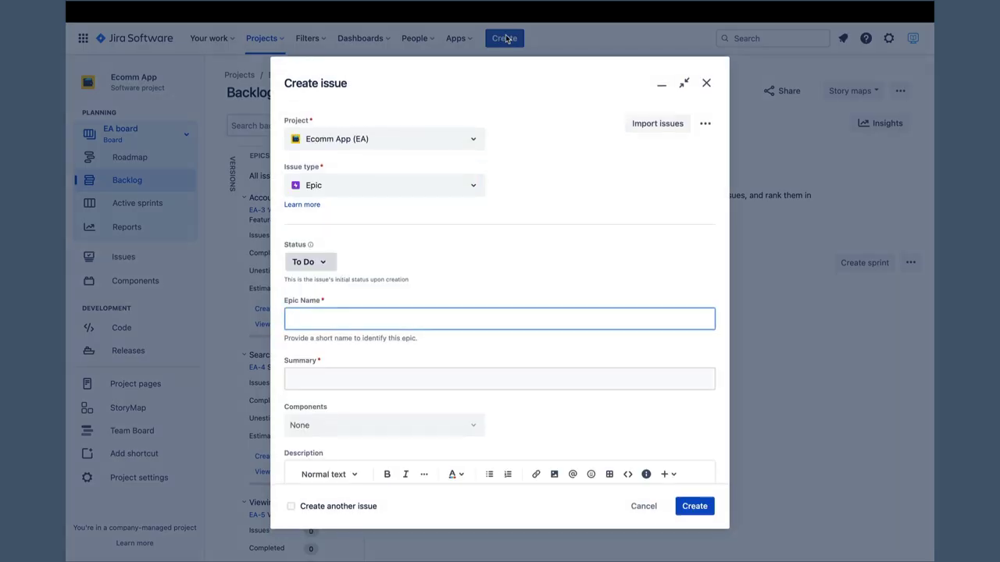
pyautogui.click(475, 188)
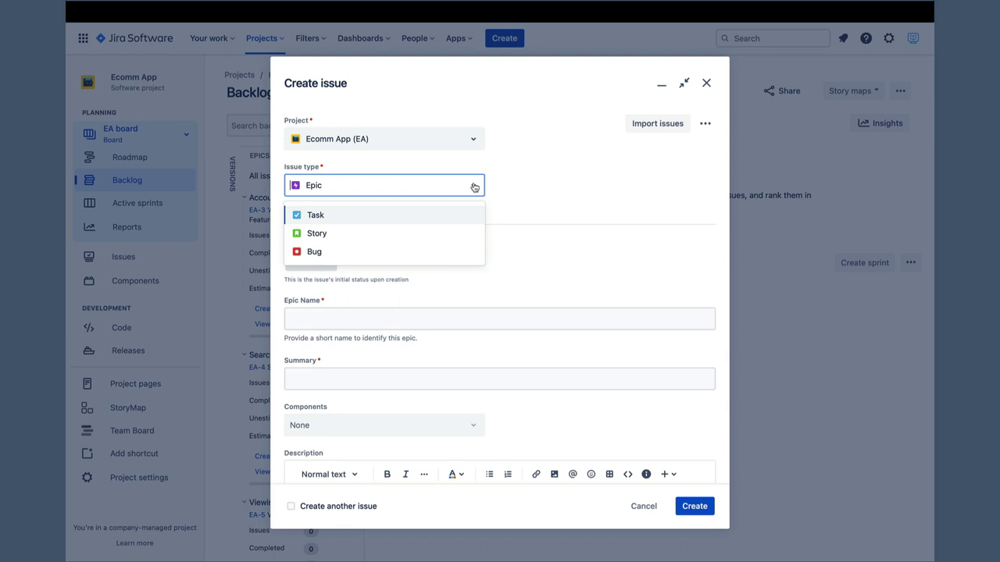
pyautogui.click(348, 236)
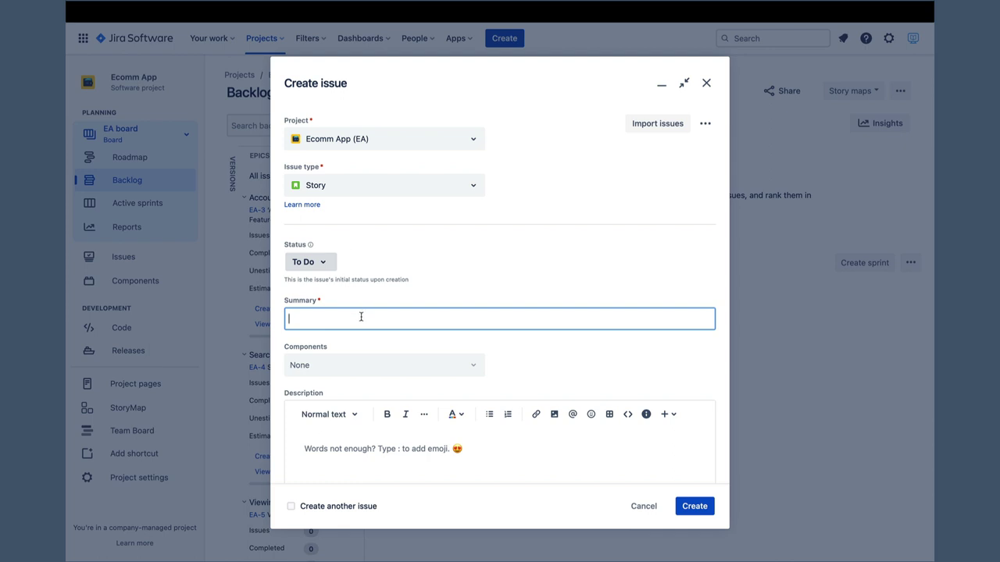
pyautogui.write('Create Account')
pyautogui.click(356, 449)
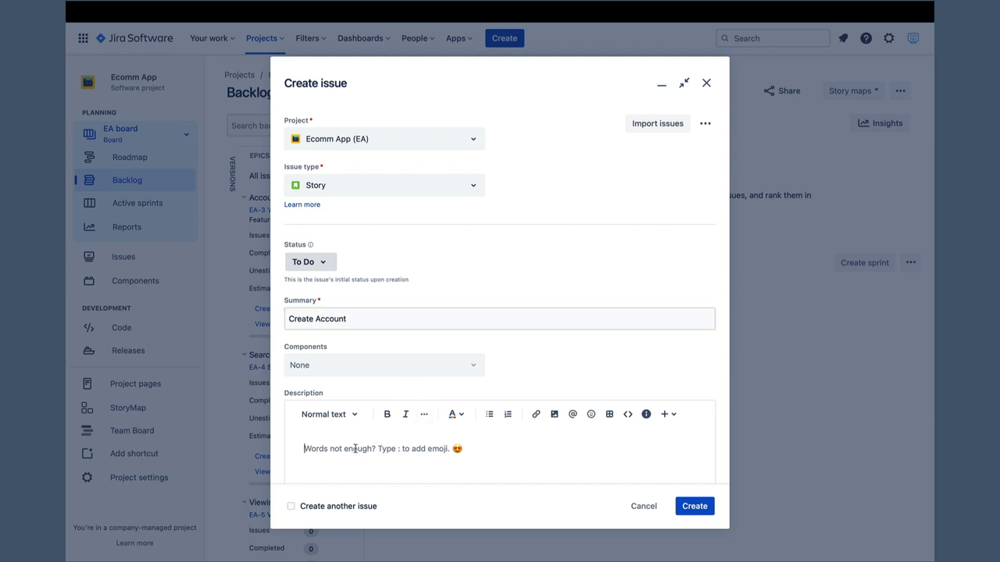
pyautogui.hotkey('ctrl', 'v')
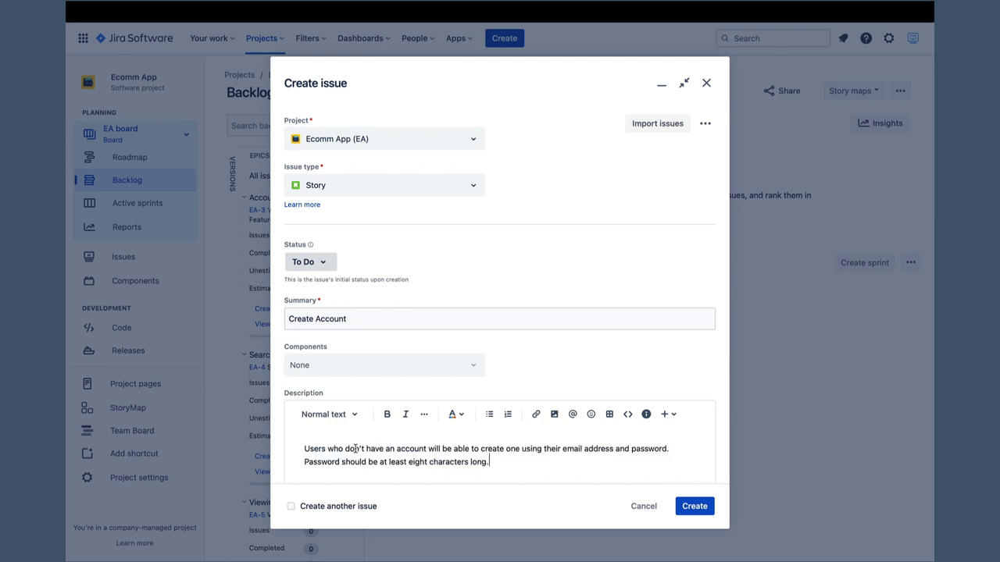
# - Set the story's Epic Link to Account Management and create it
pyautogui.scroll(-1, 450, 443)
pyautogui.scroll(-2, 450, 444)
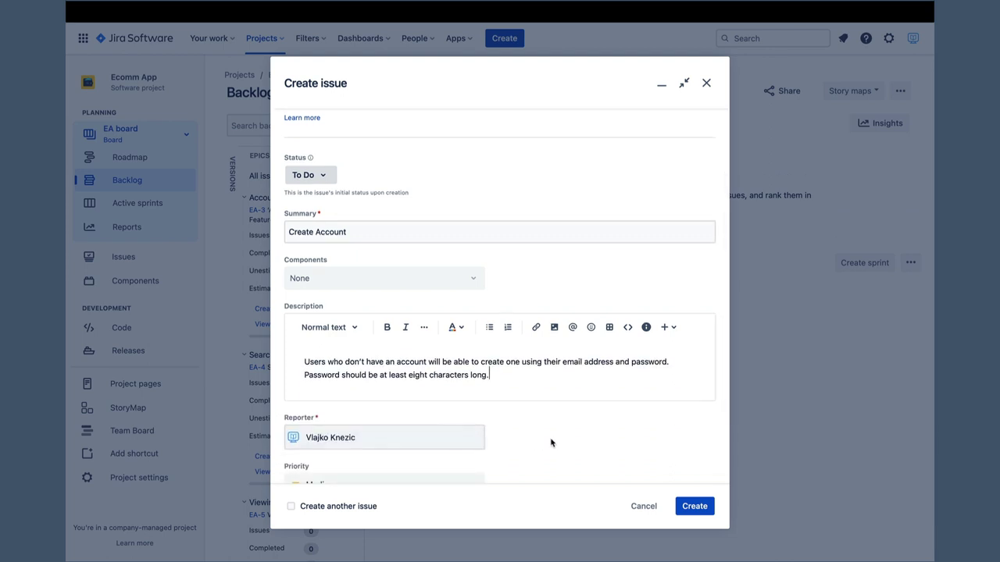
pyautogui.scroll(-1, 548, 443)
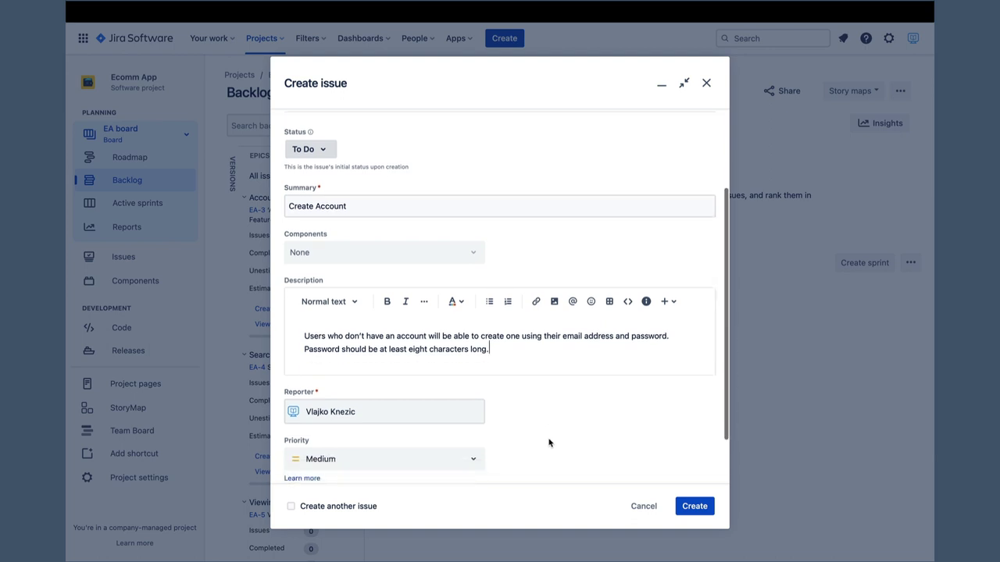
pyautogui.scroll(-2, 549, 443)
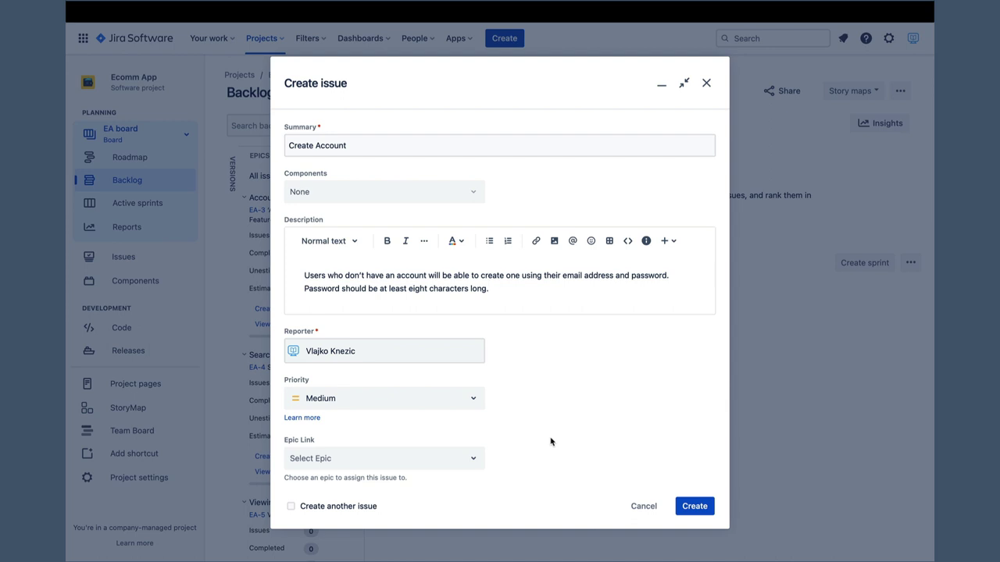
pyautogui.click(474, 462)
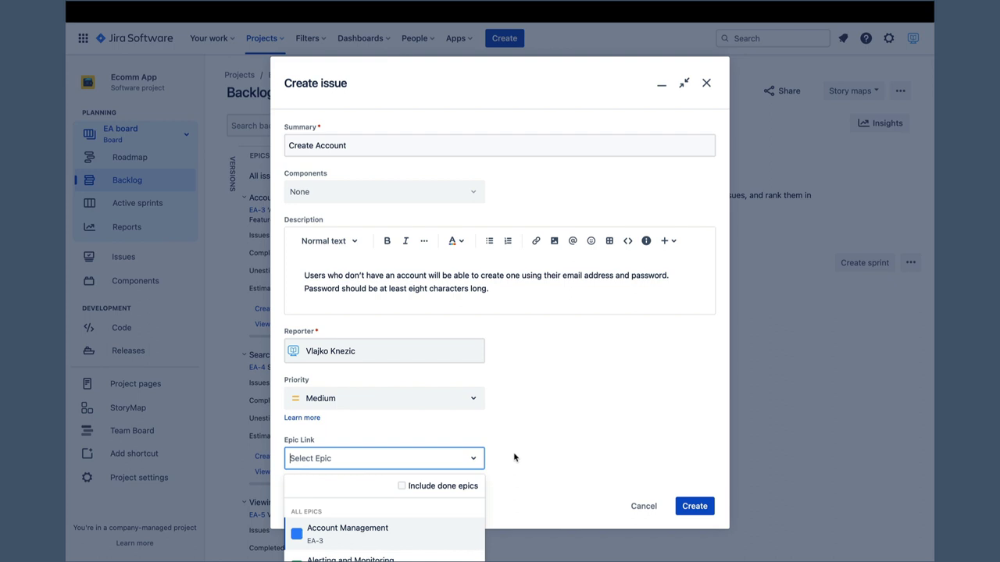
pyautogui.click(370, 536)
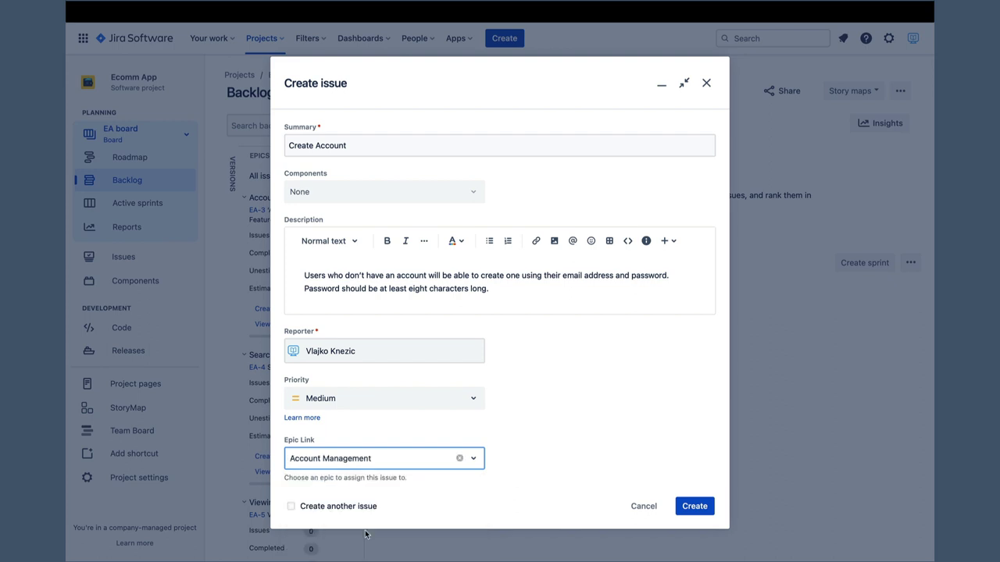
pyautogui.click(695, 508)
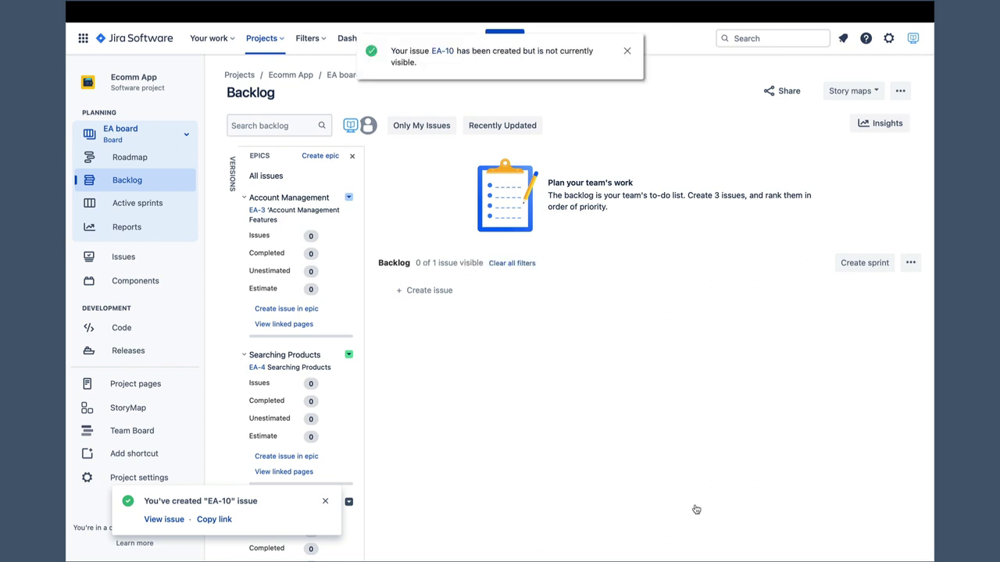
# - Clear all backlog filters so Create Account (EA-10) becomes visible
pyautogui.click(512, 263)
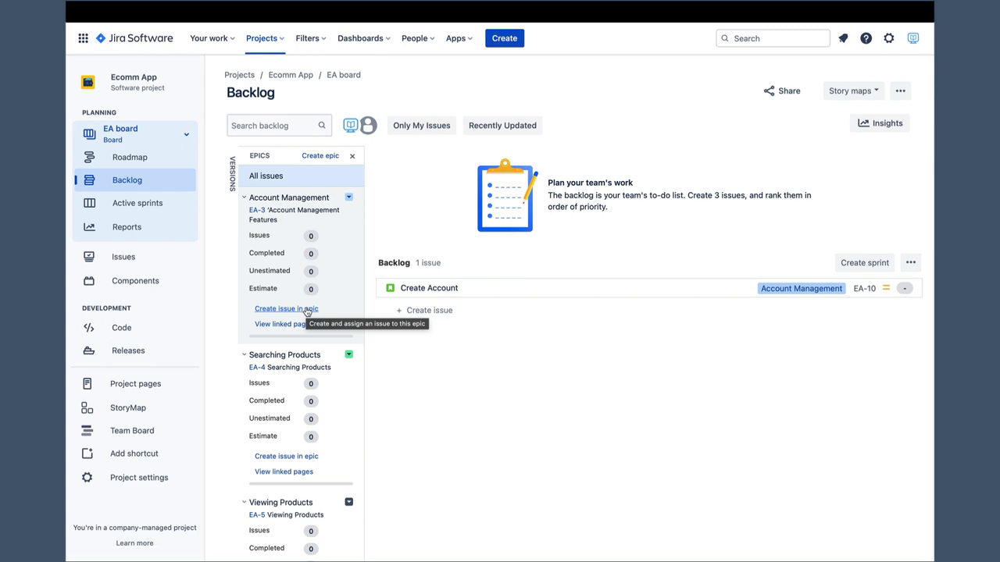
# - Add a 'Login' story under Account Management with the email-and-password login description
pyautogui.click(306, 310)
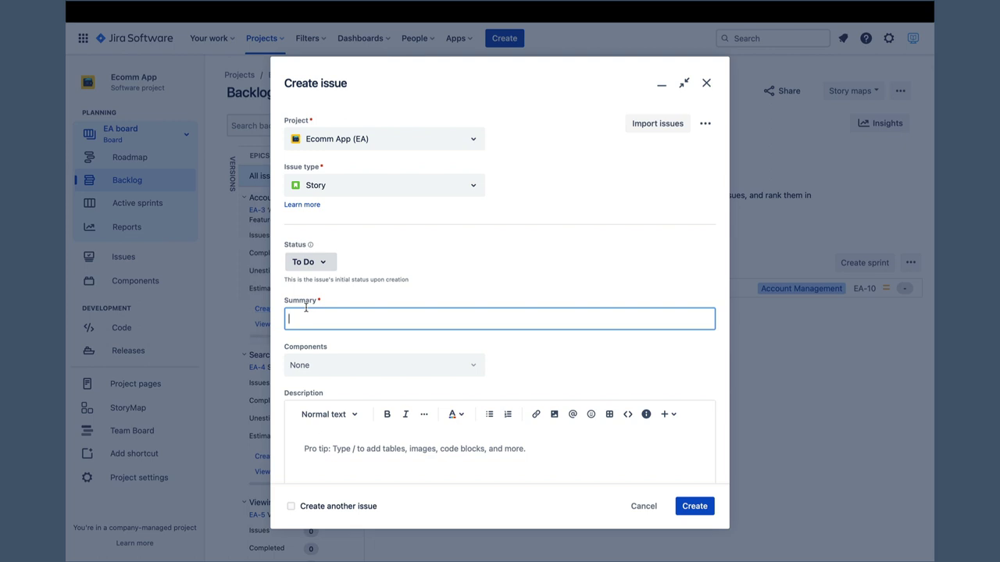
pyautogui.write('Login')
pyautogui.scroll(-2, 432, 337)
pyautogui.click(314, 381)
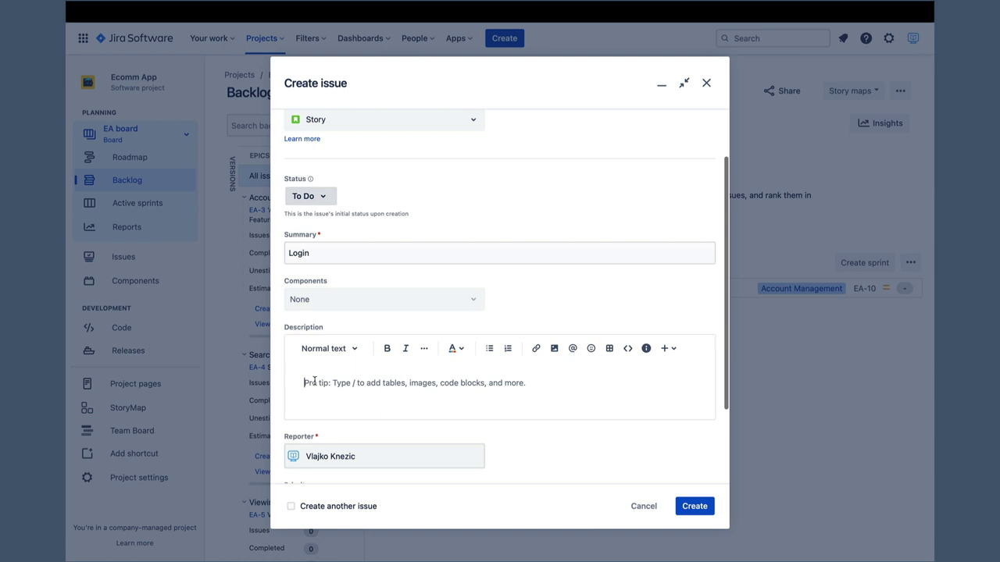
pyautogui.hotkey('ctrl', 'v')
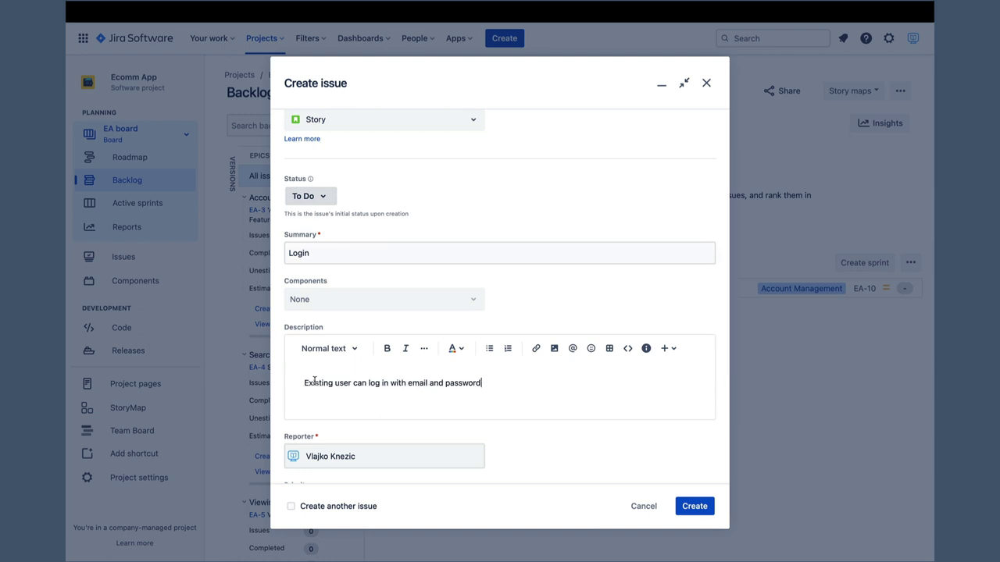
pyautogui.scroll(-3, 571, 394)
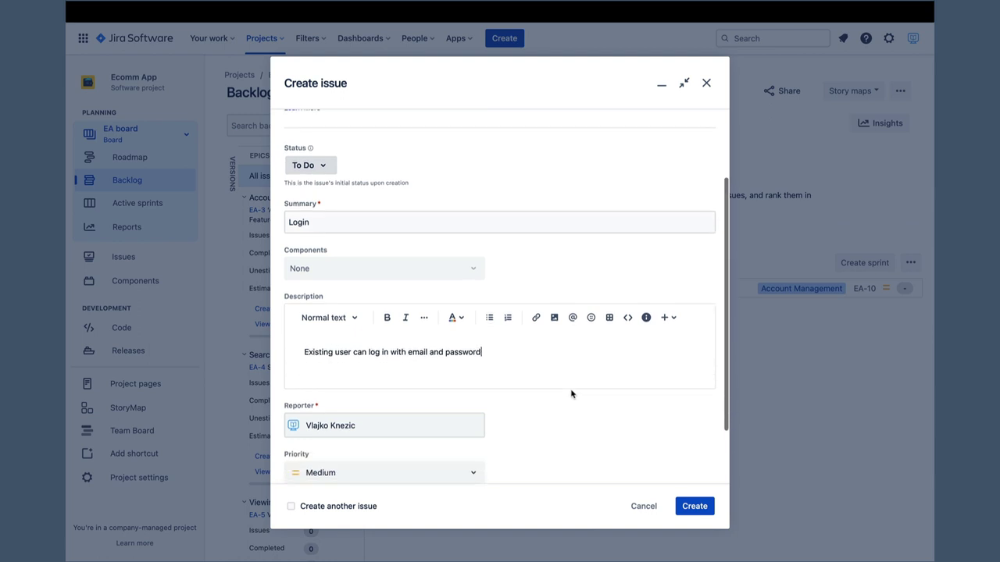
pyautogui.scroll(-1, 571, 394)
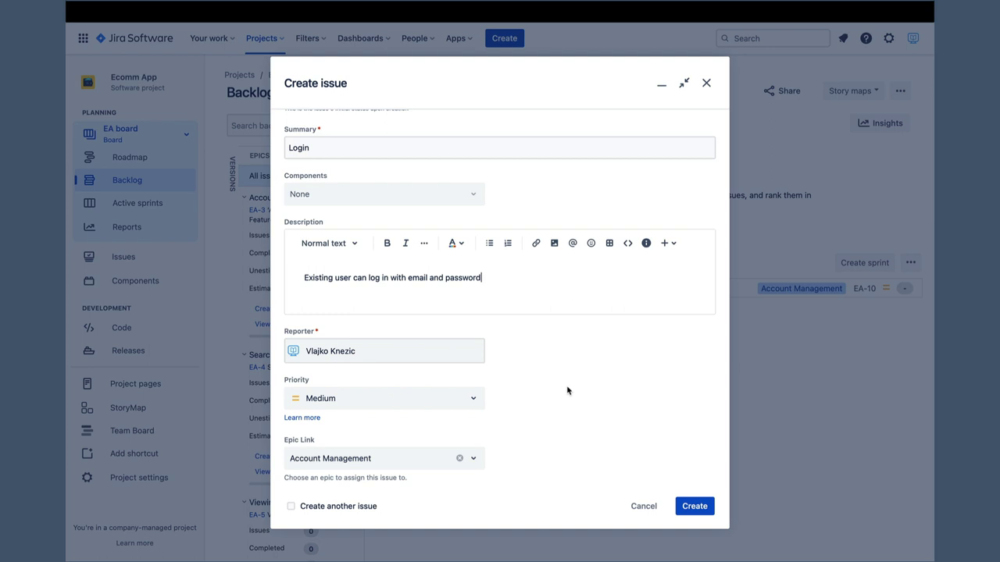
pyautogui.click(692, 506)
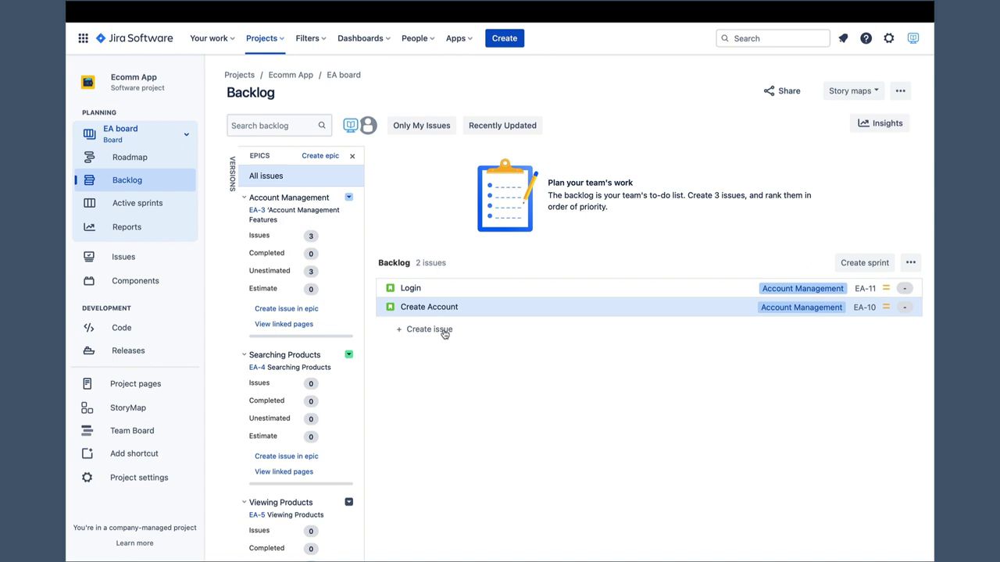
# - Add a 'Logout' backlog story and drag it onto the Account Management epic
pyautogui.click(445, 333)
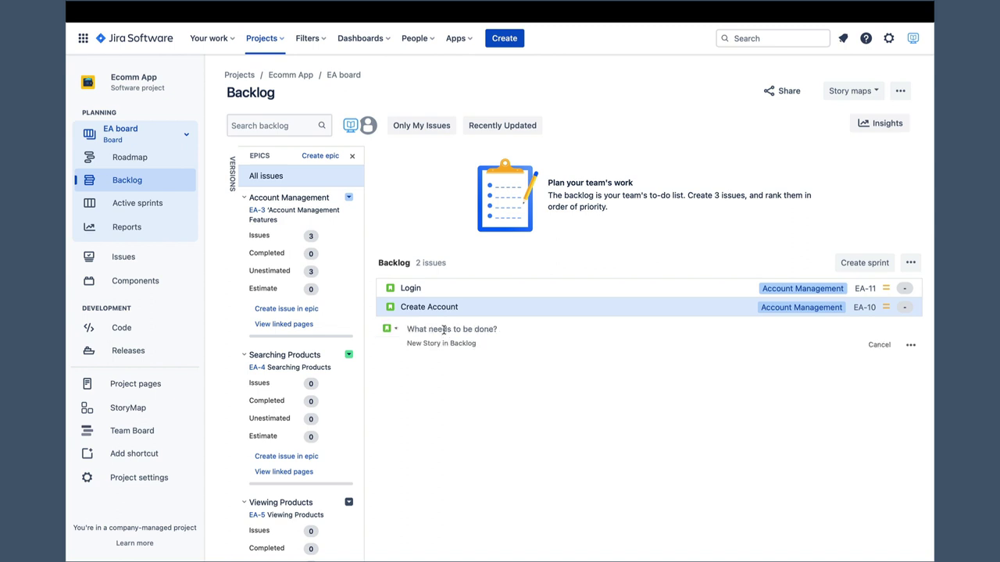
pyautogui.write('Logout')
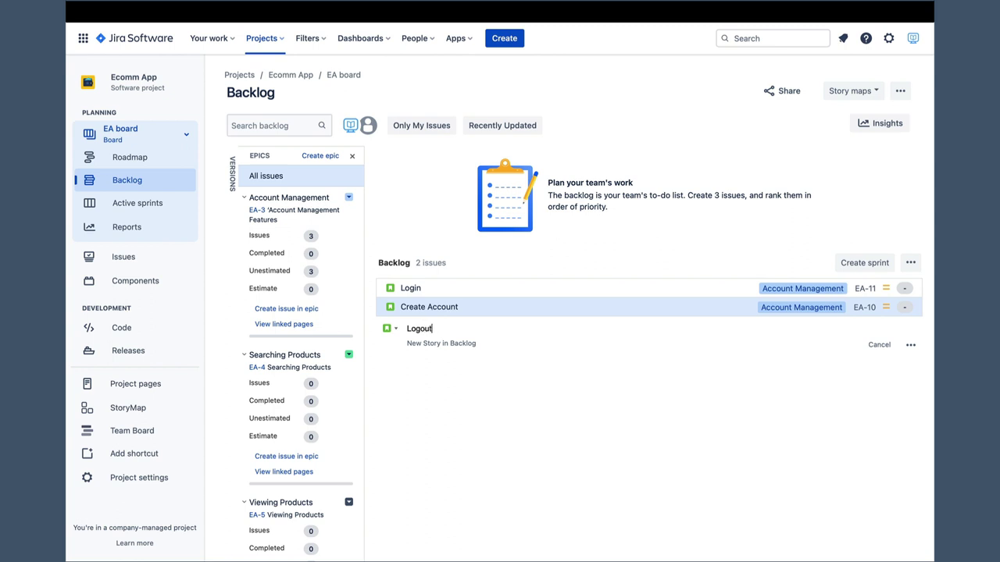
pyautogui.press('Return')
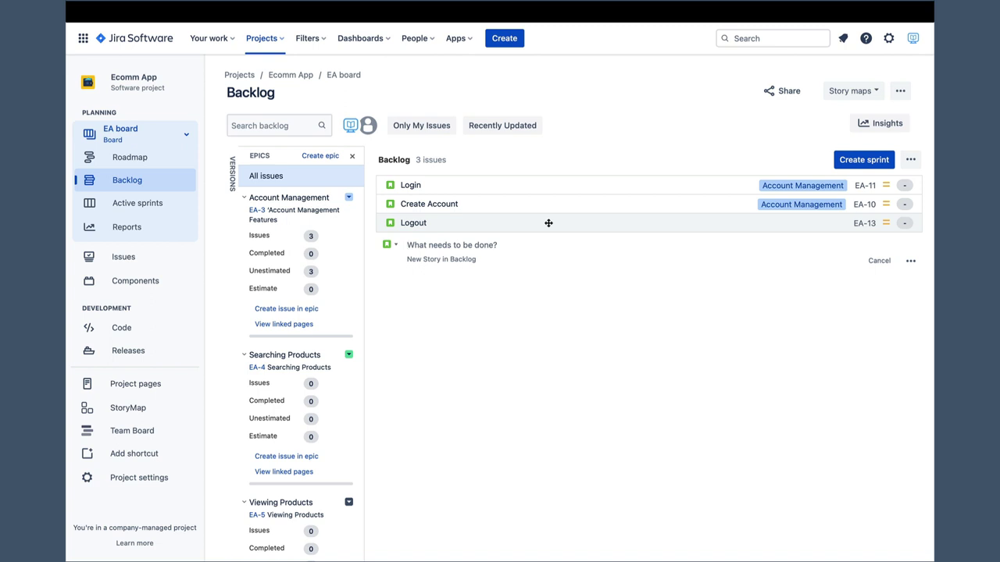
pyautogui.moveTo(548, 222); pyautogui.dragTo(296, 241)
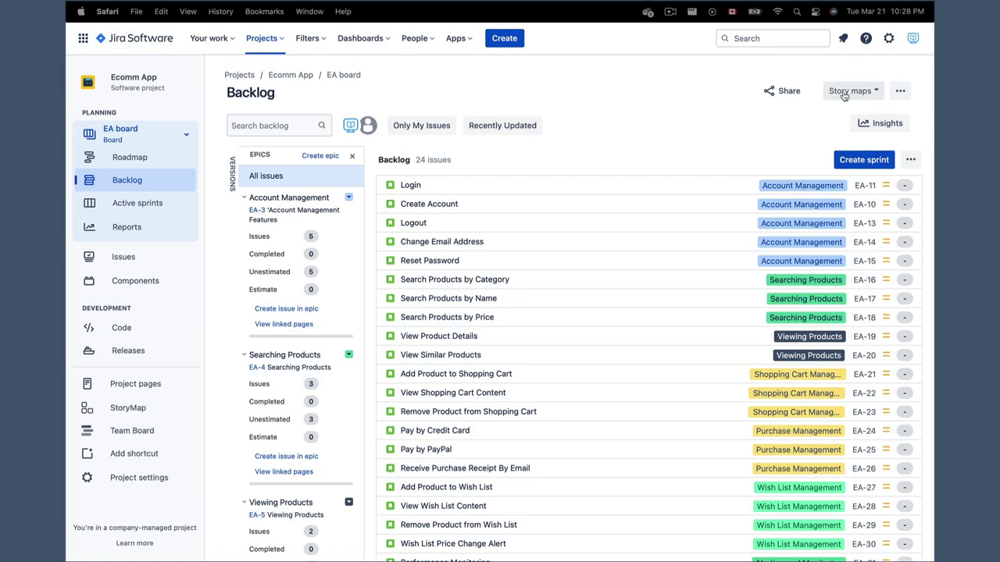
pyautogui.scroll(-3, 672, 246)
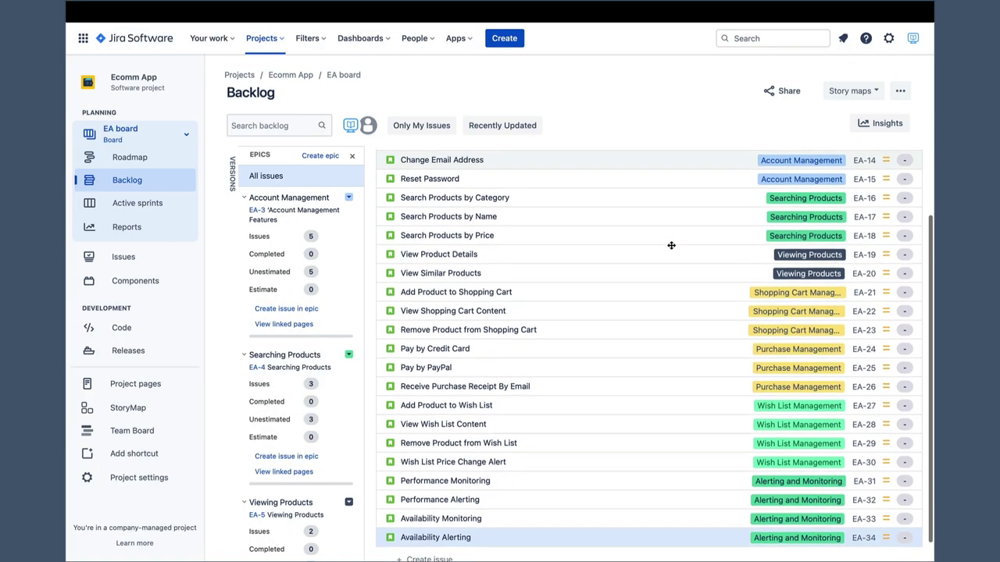
pyautogui.scroll(3, 671, 245)
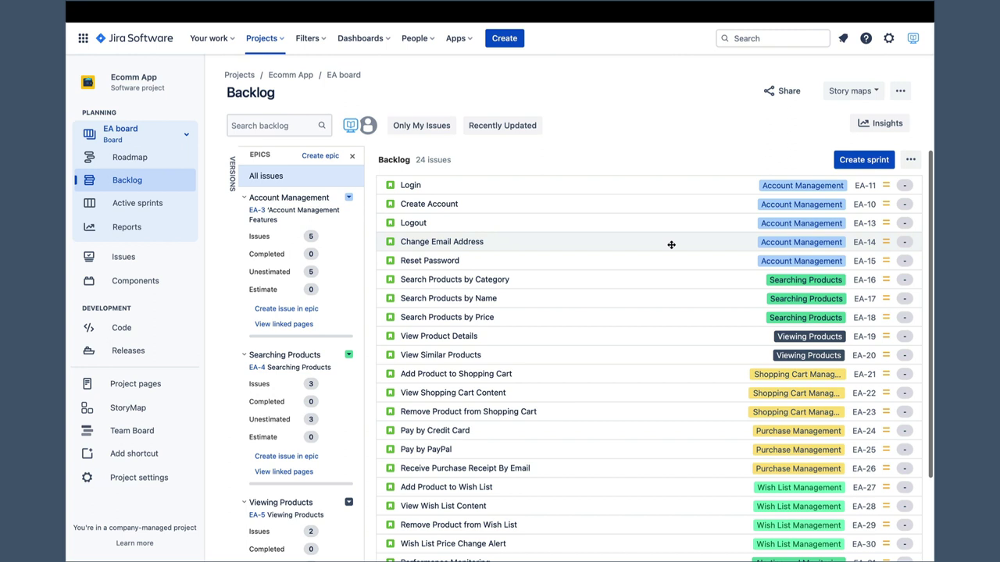
pyautogui.scroll(-3, 671, 244)
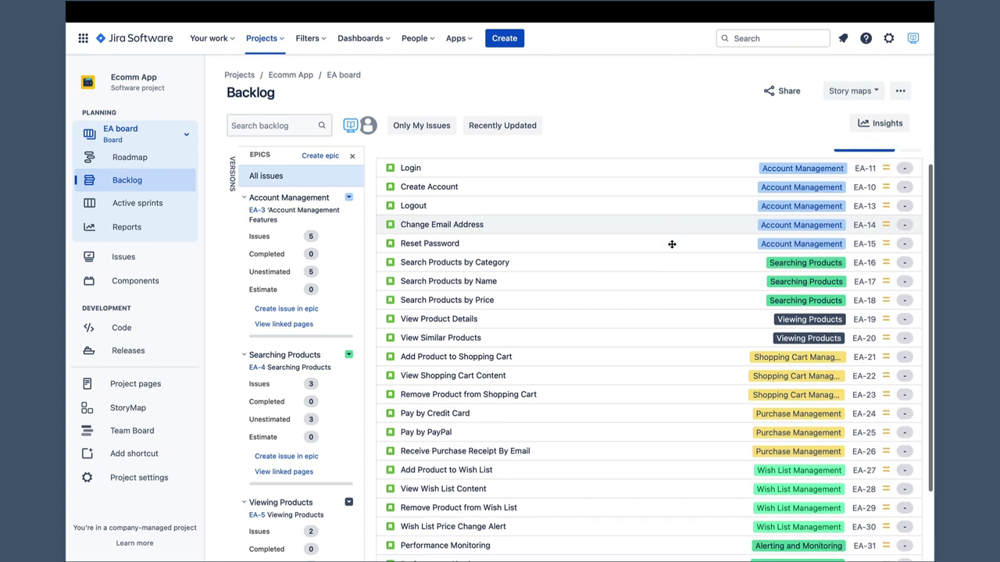
pyautogui.scroll(3, 671, 244)
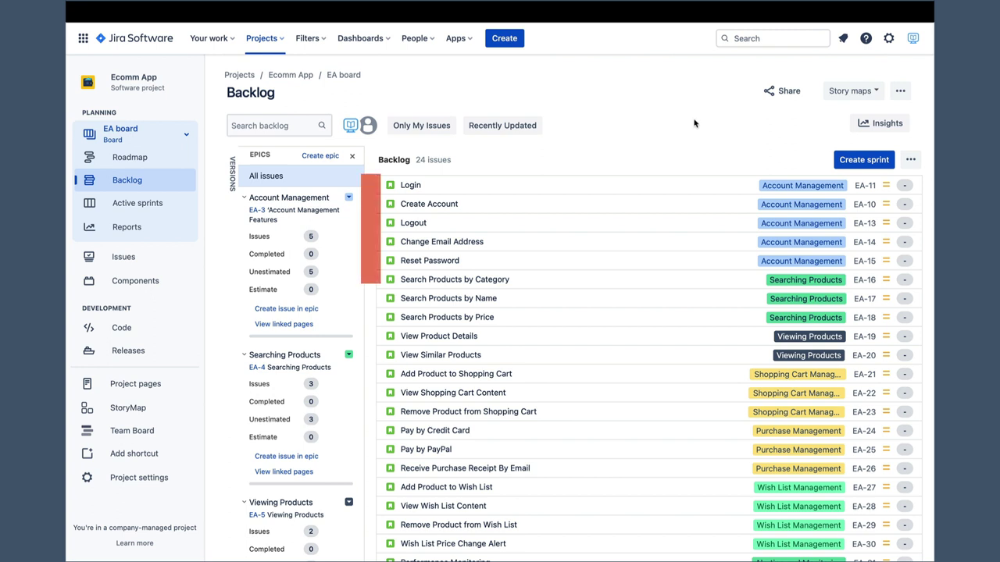
pyautogui.scroll(-3, 675, 203)
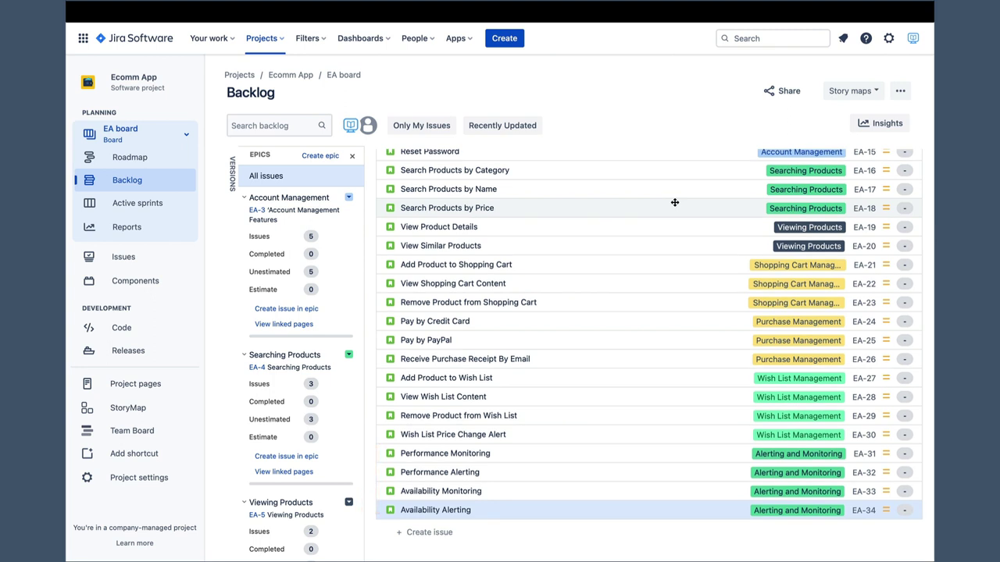
pyautogui.scroll(3, 675, 203)
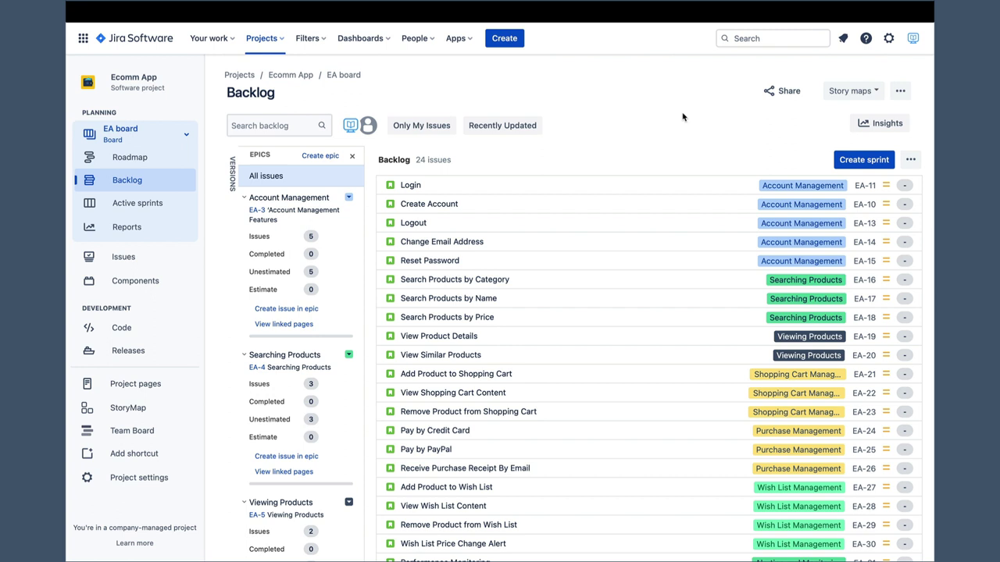
# - Bring up the right-click actions menu for the View Product Details story
pyautogui.rightClick(495, 337)
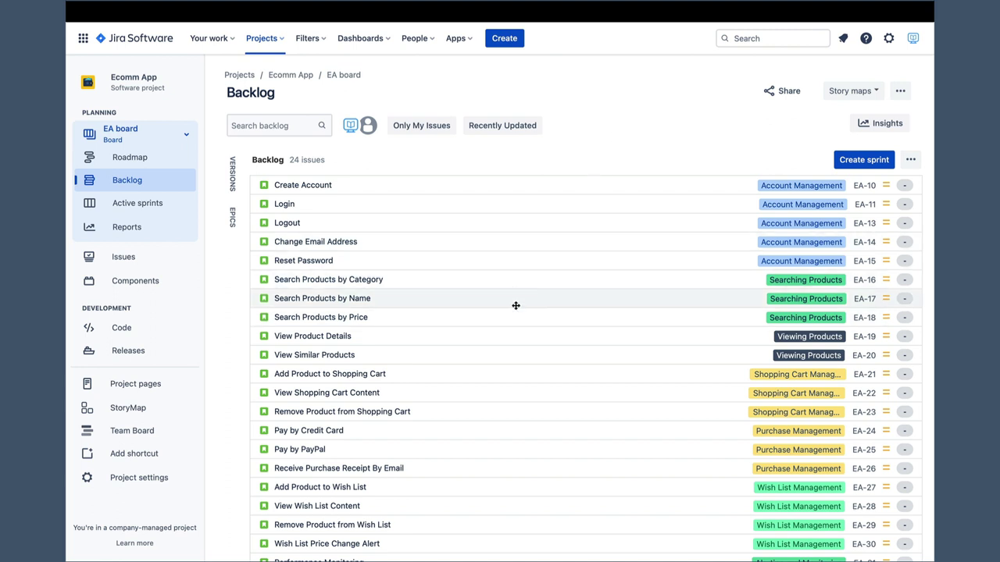
# - Move View Product Details, View Similar Products and Create Account to the top of the backlog
pyautogui.rightClick(456, 336)
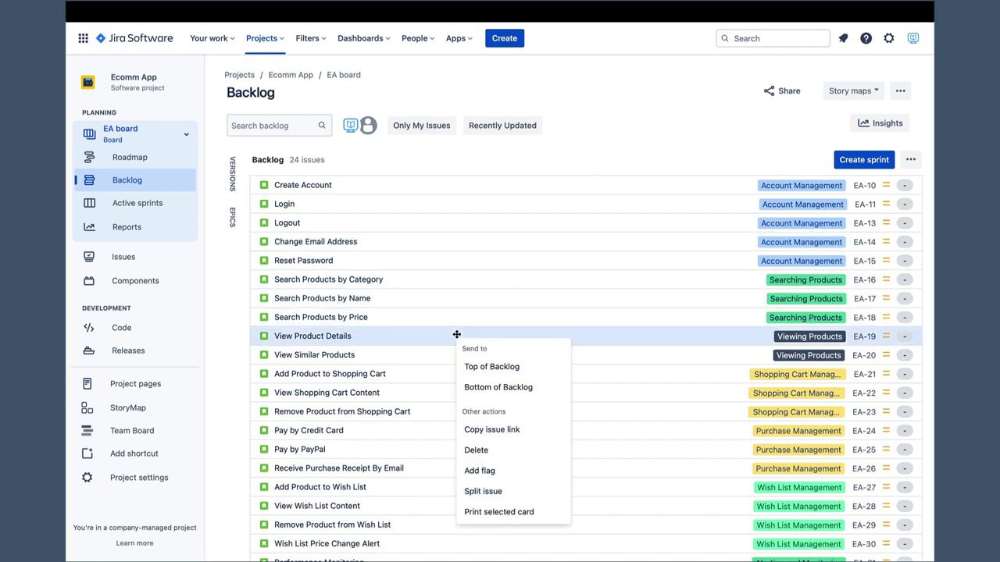
pyautogui.click(491, 366)
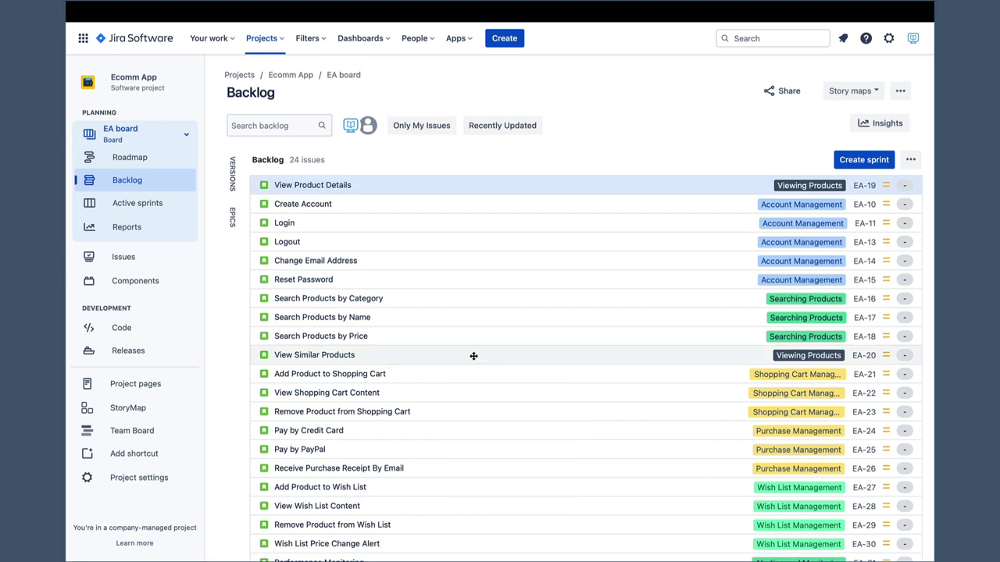
pyautogui.rightClick(467, 354)
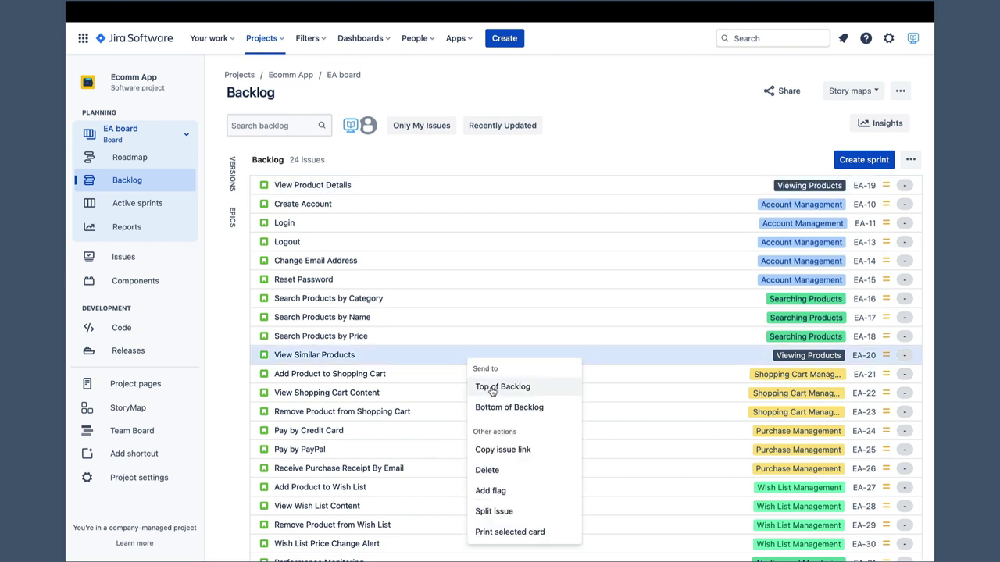
pyautogui.click(492, 388)
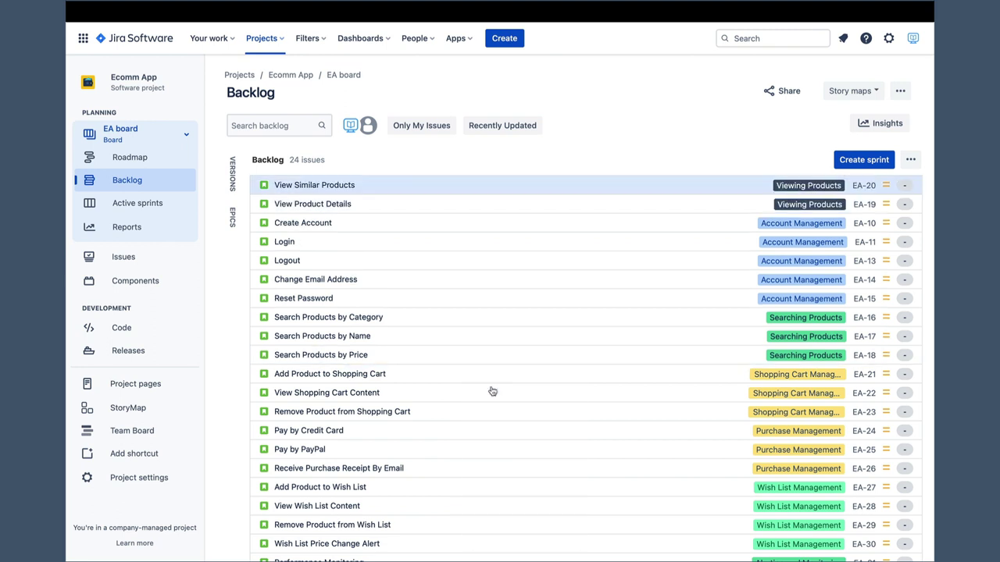
pyautogui.rightClick(419, 227)
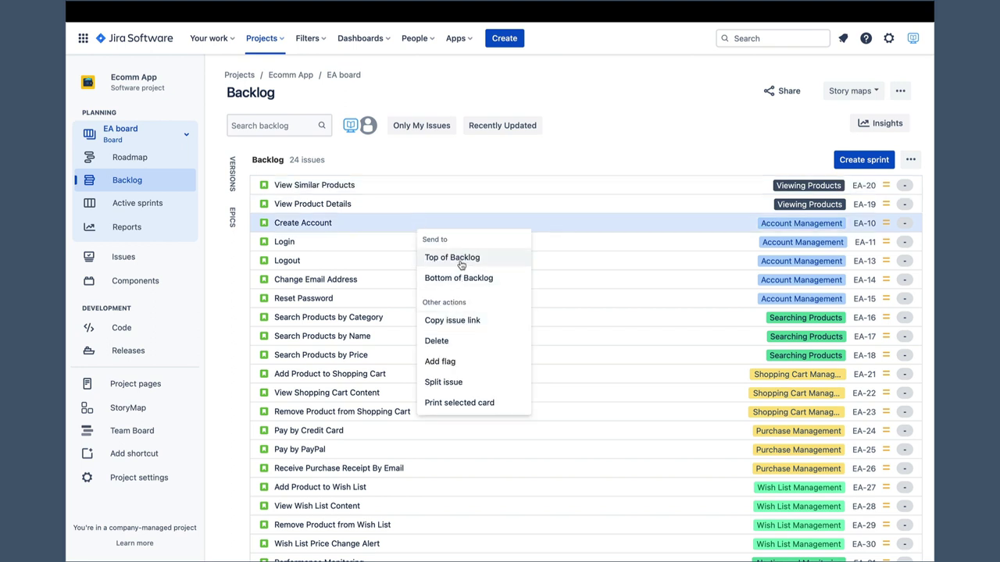
pyautogui.click(461, 263)
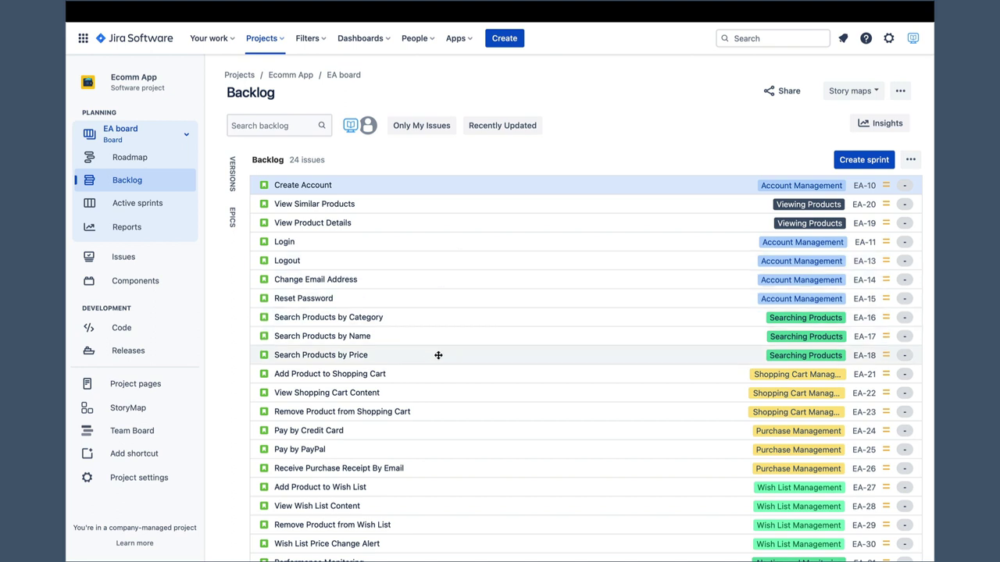
# - Move Pay by Credit Card, Pay by PayPal, Add Product to Shopping Cart and View Shopping Cart Content to the top
pyautogui.rightClick(417, 430)
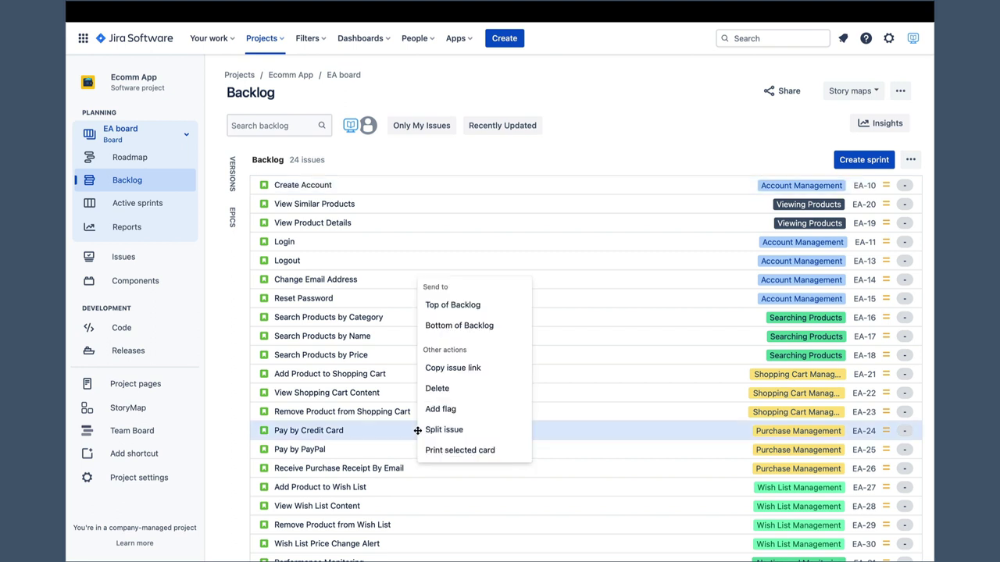
pyautogui.click(465, 306)
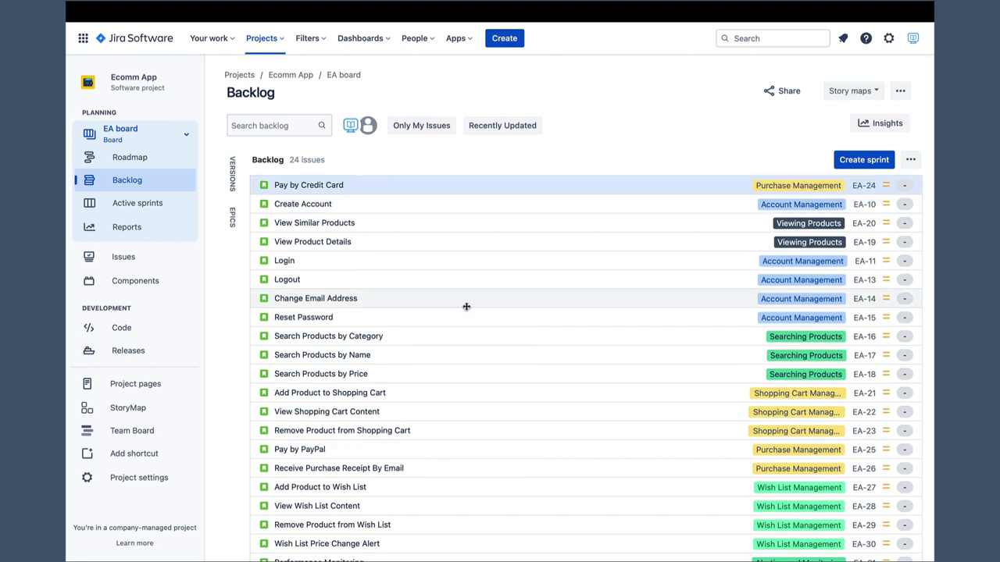
pyautogui.rightClick(449, 447)
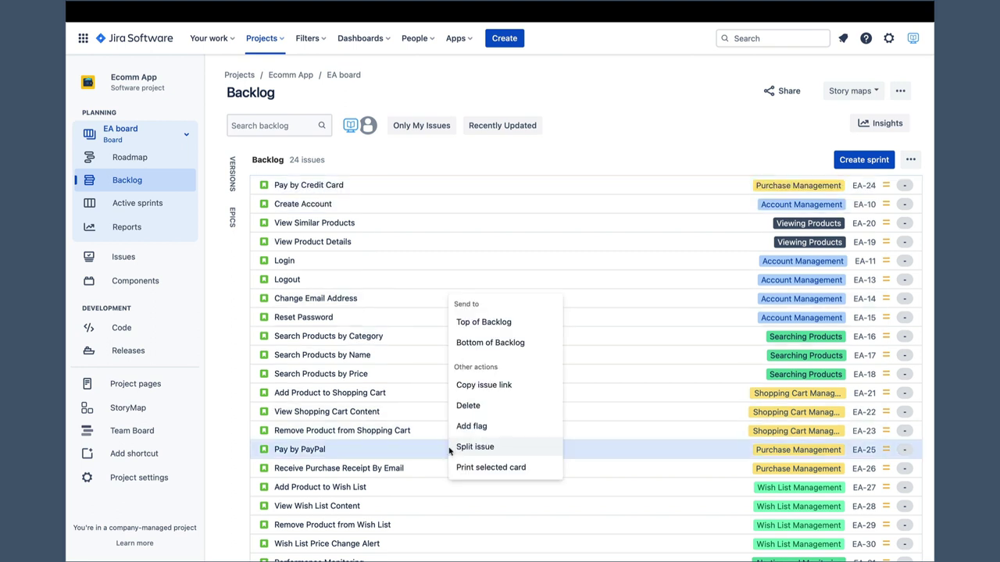
pyautogui.click(473, 322)
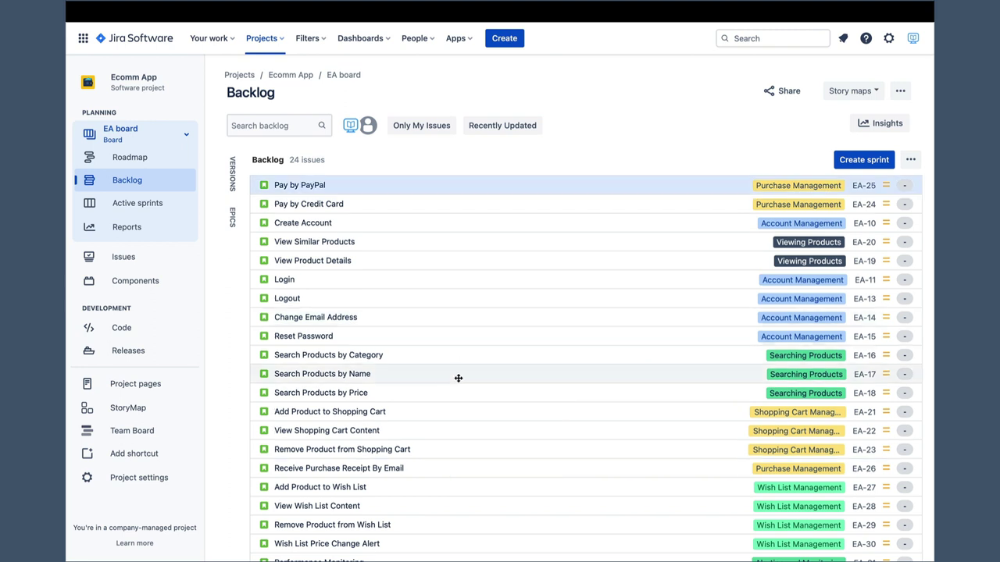
pyautogui.rightClick(455, 412)
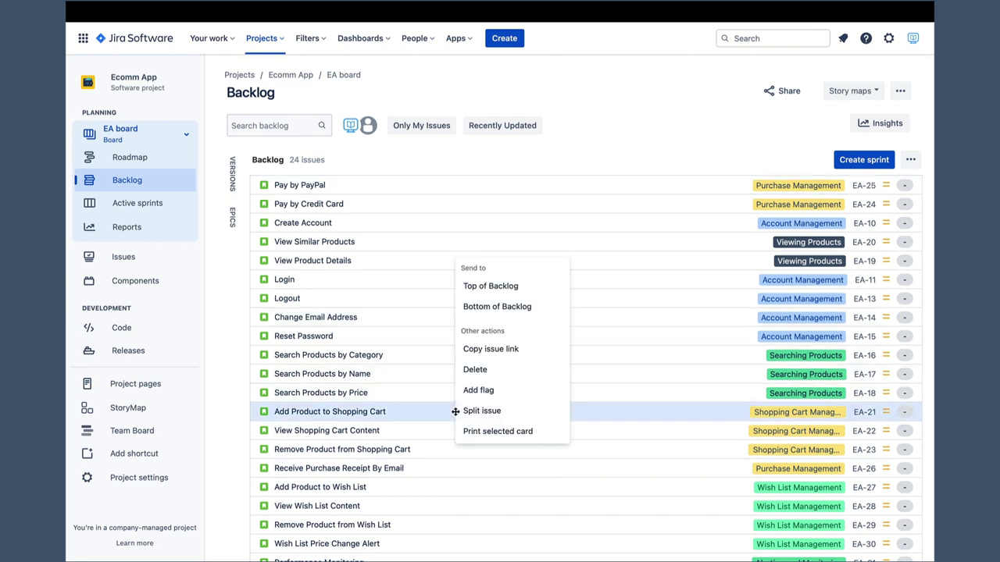
pyautogui.click(482, 287)
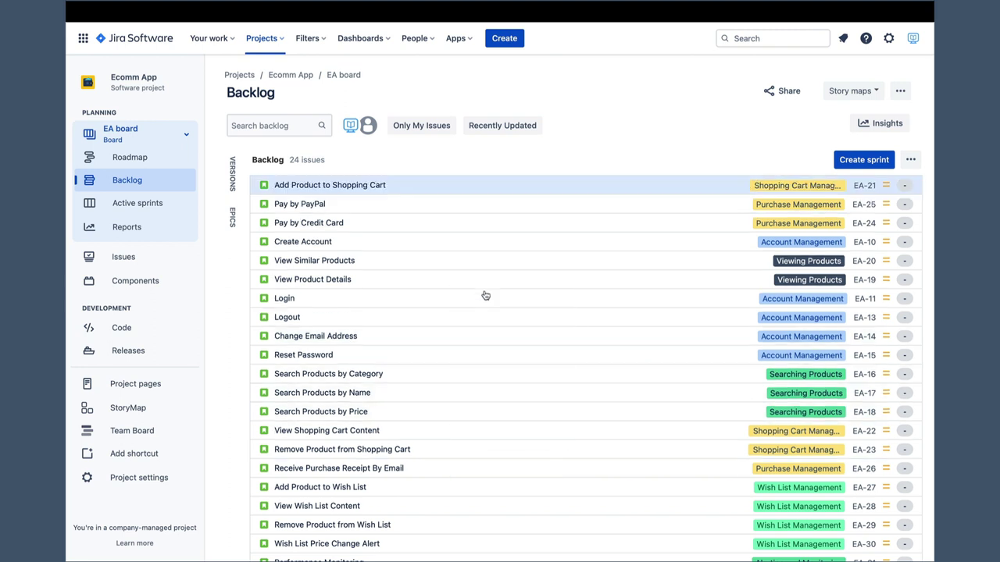
pyautogui.rightClick(439, 430)
pyautogui.click(467, 311)
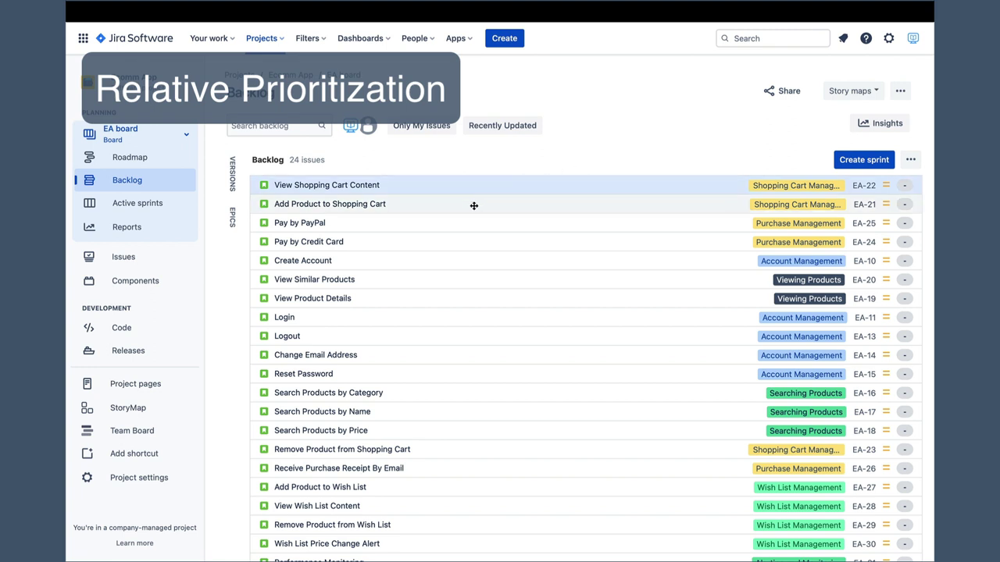
# - Reorder the backlog: Pay by Credit Card first, Add Product to Shopping Cart second, Pay by PayPal next, Login below Create Account
pyautogui.moveTo(449, 243); pyautogui.dragTo(450, 183)
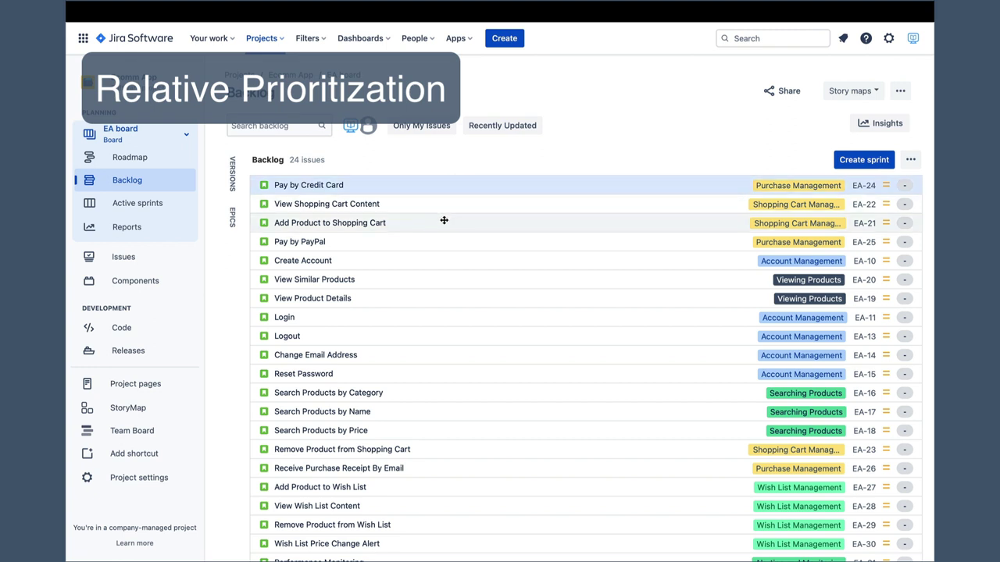
pyautogui.moveTo(443, 220); pyautogui.dragTo(445, 200)
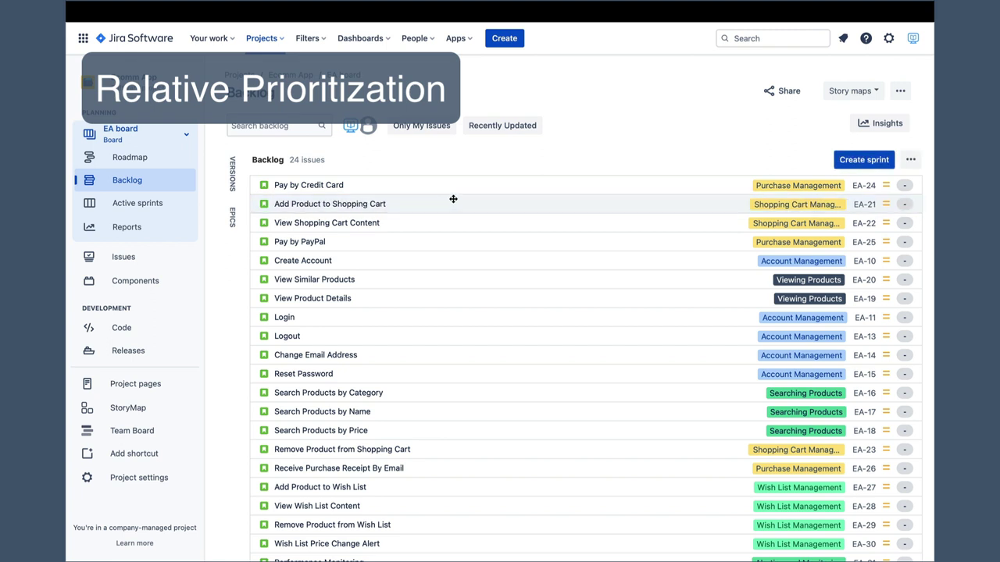
pyautogui.moveTo(424, 241); pyautogui.dragTo(424, 223)
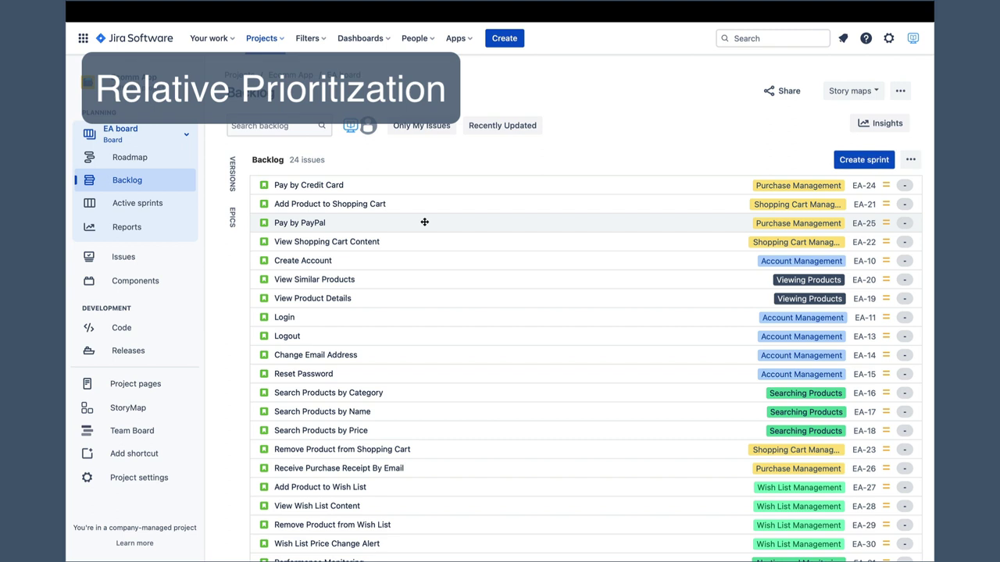
pyautogui.moveTo(415, 312); pyautogui.dragTo(420, 272)
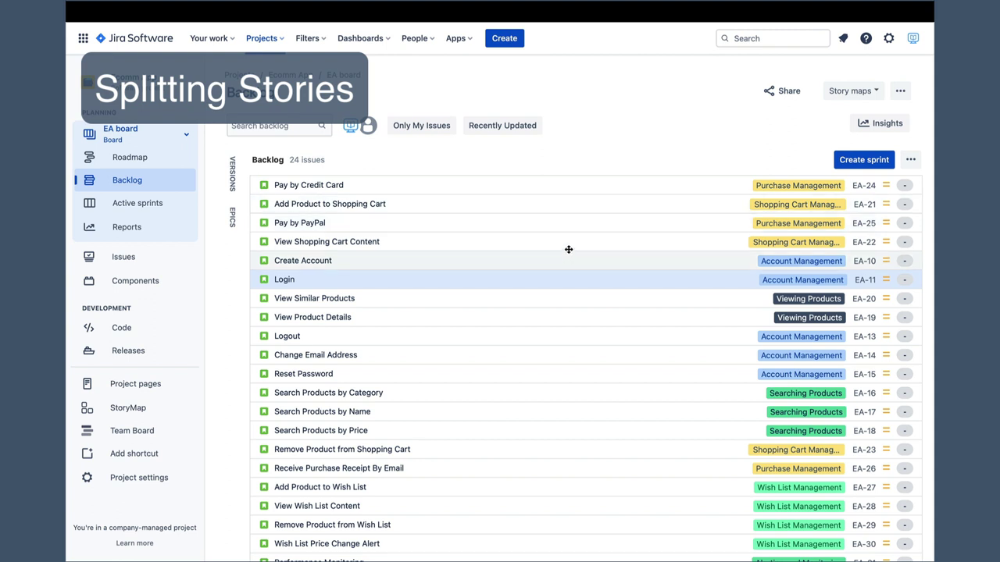
pyautogui.rightClick(468, 297)
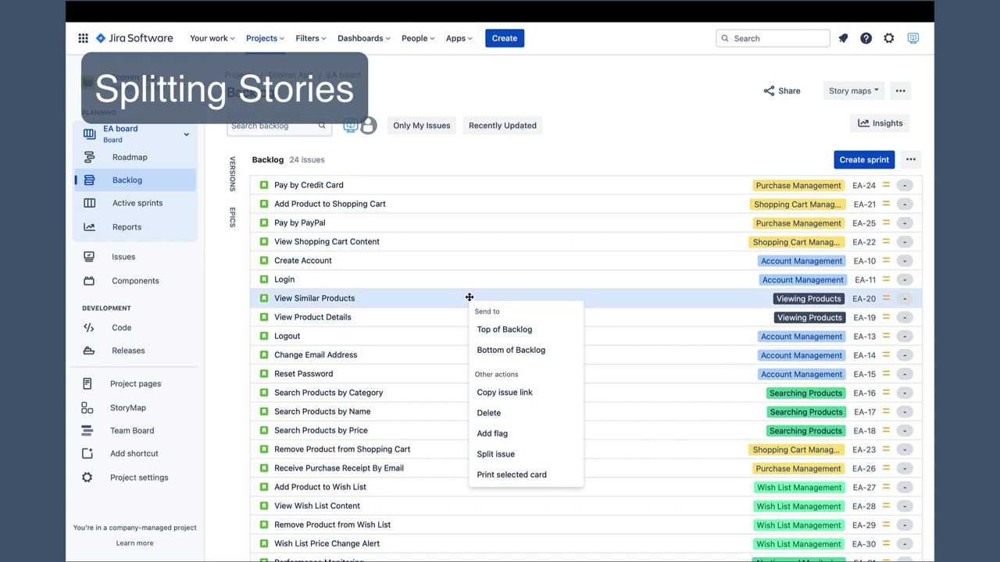
pyautogui.click(493, 454)
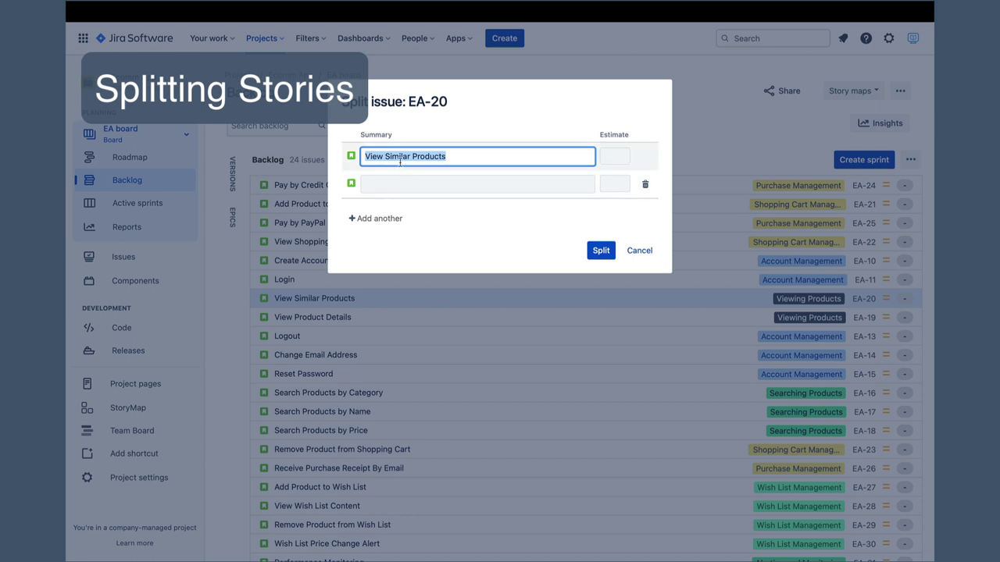
pyautogui.click(400, 160)
pyautogui.moveTo(385, 156); pyautogui.dragTo(485, 158)
pyautogui.write('Des')
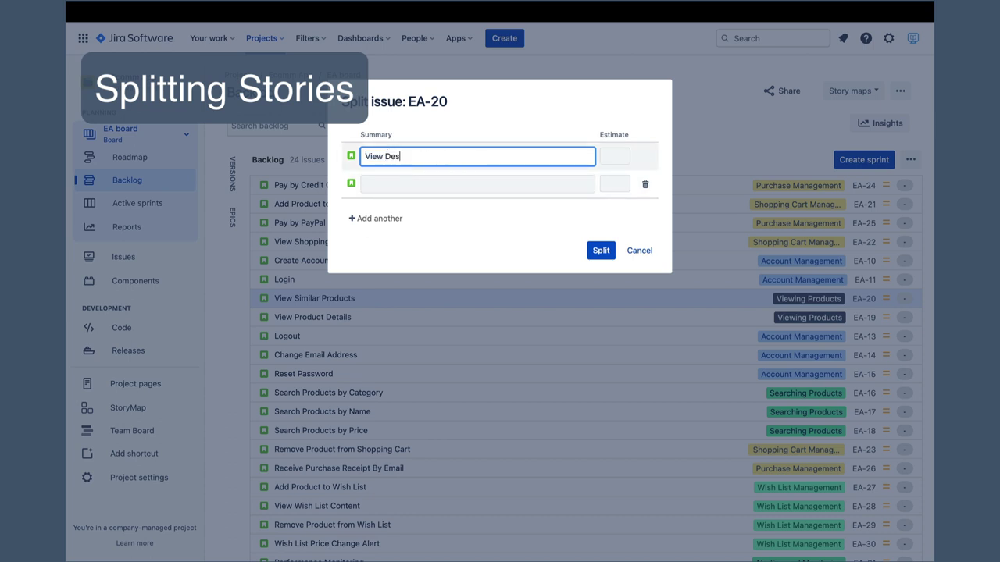
pyautogui.write('cription')
pyautogui.click(446, 178)
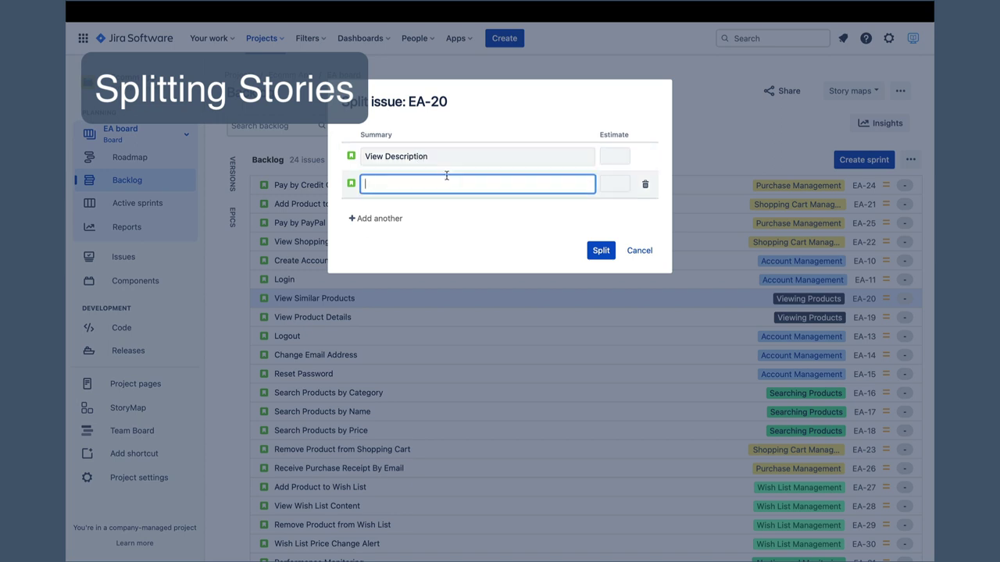
pyautogui.write('View Photos')
pyautogui.click(389, 219)
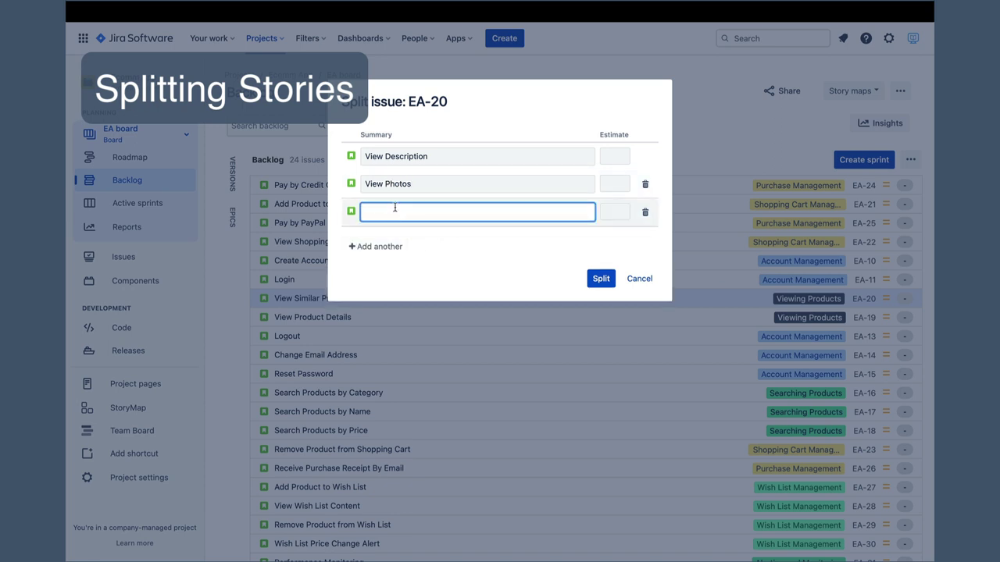
pyautogui.write('View Pric')
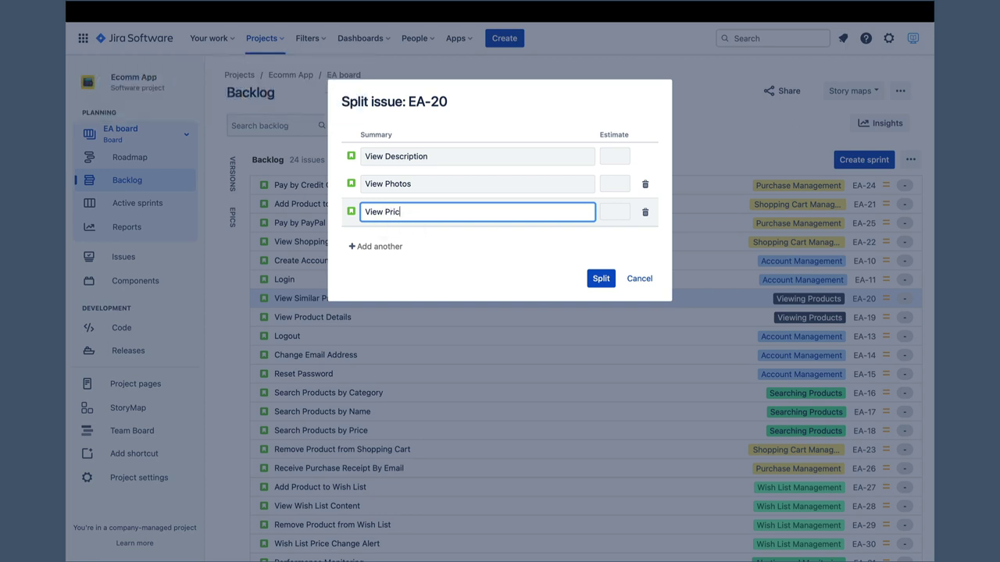
pyautogui.write('ing')
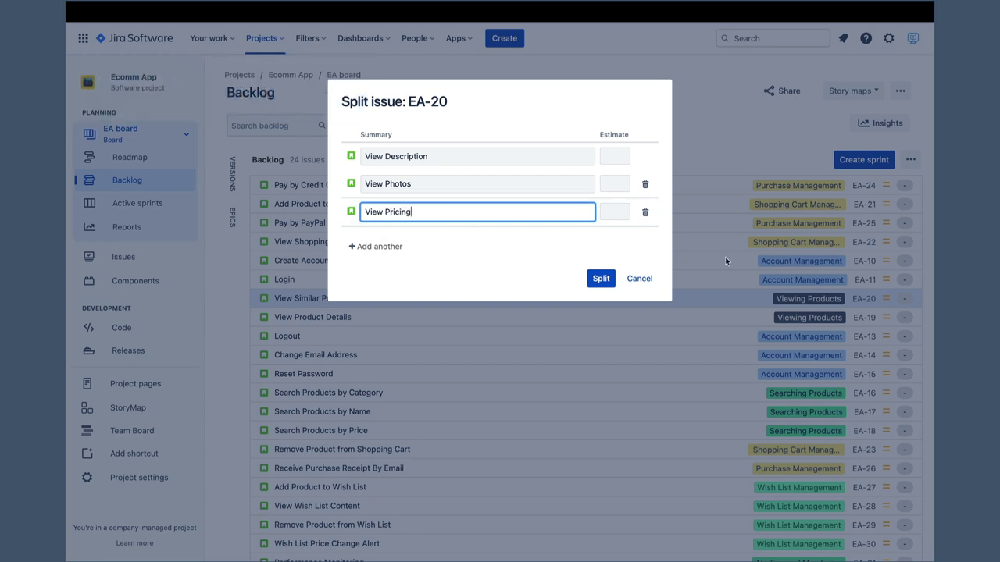
pyautogui.click(639, 279)
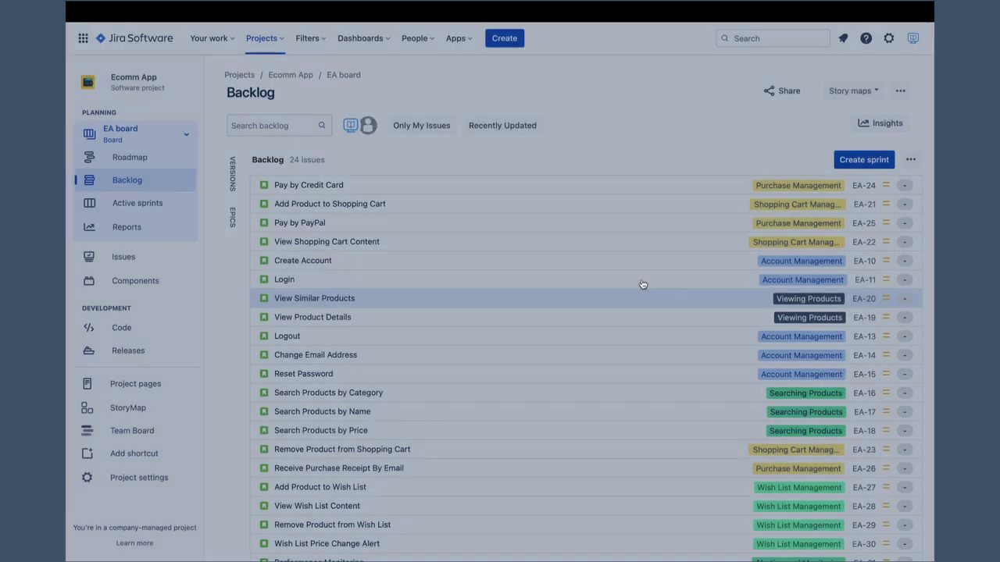
# - Flag the View Similar Products story with a comment
pyautogui.rightClick(521, 298)
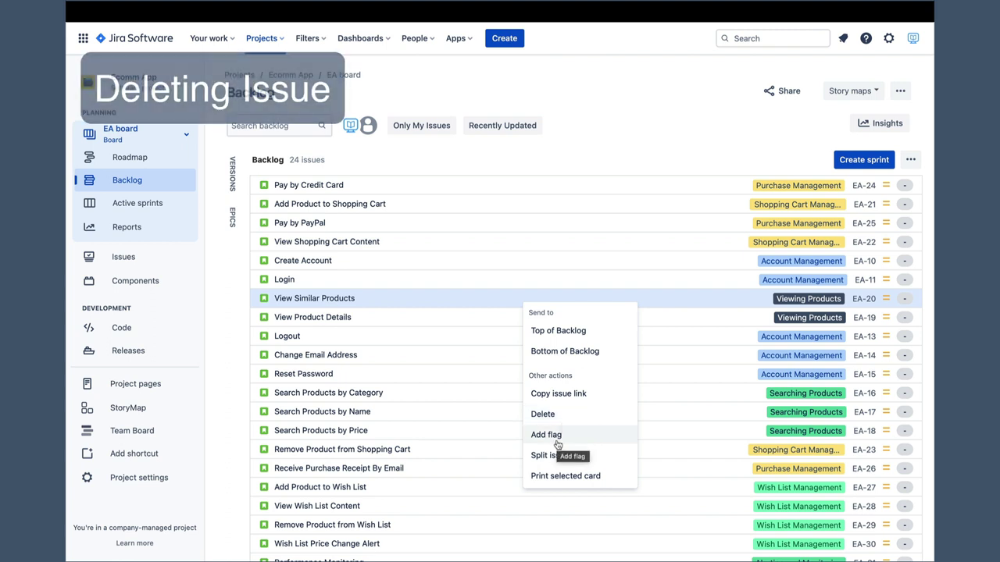
pyautogui.click(551, 440)
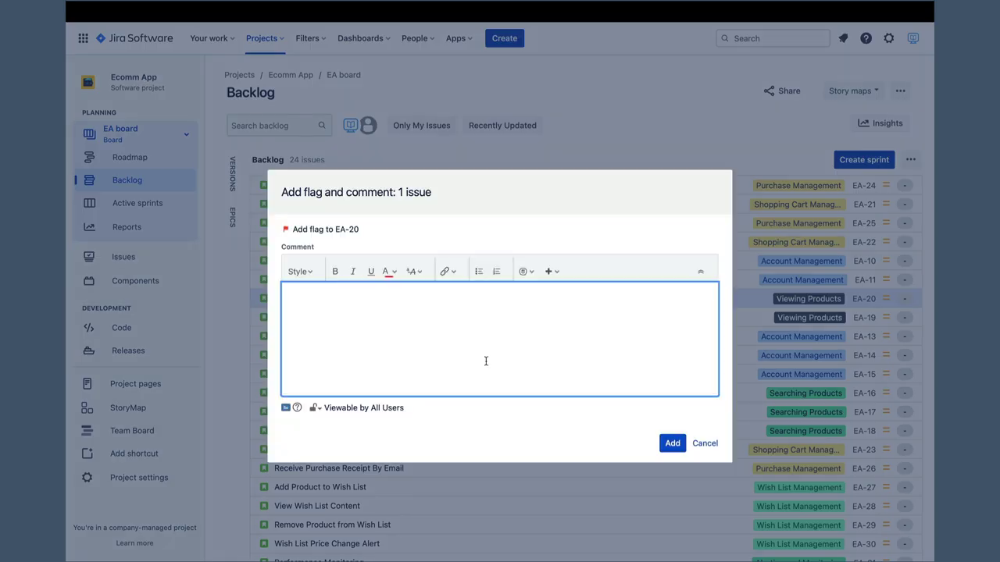
pyautogui.write('Co')
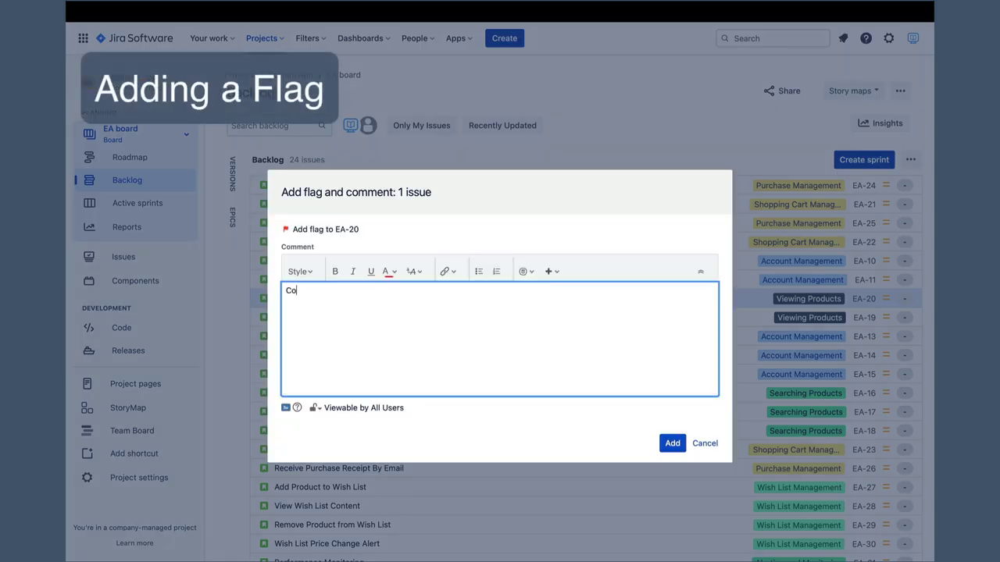
pyautogui.write('mments ...')
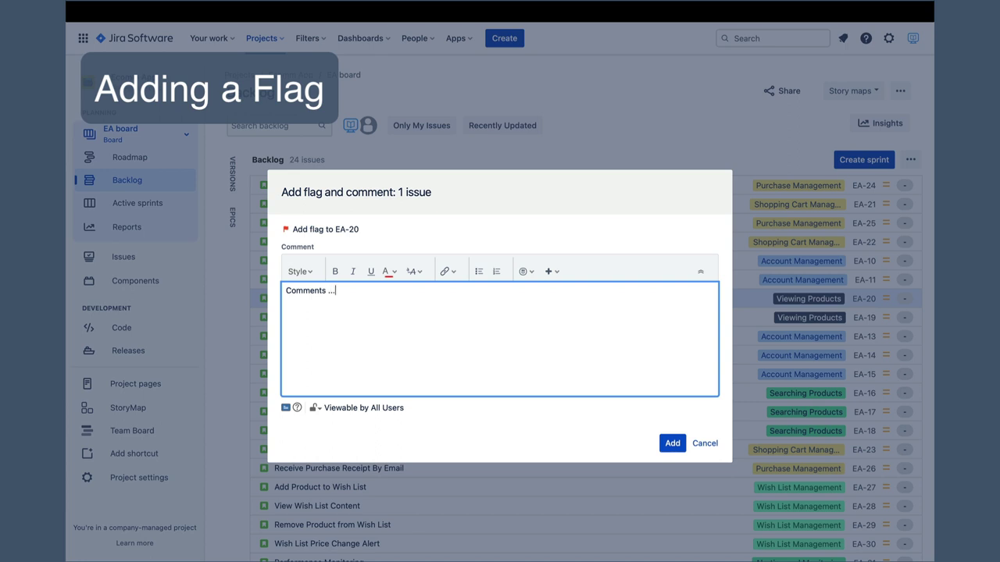
pyautogui.click(673, 444)
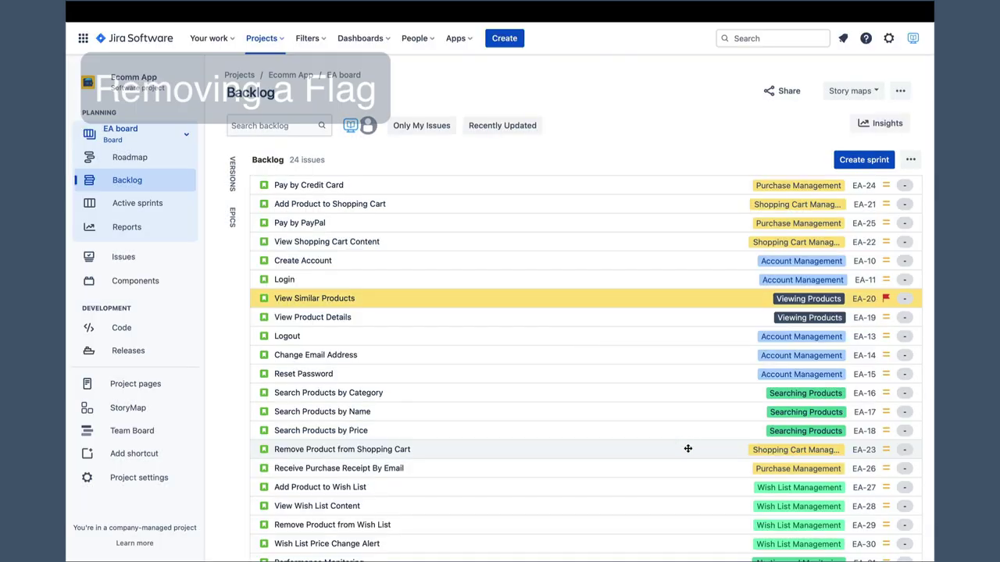
# - Remove the flag from EA-20 and bring up its card actions menu
pyautogui.rightClick(648, 299)
pyautogui.click(679, 435)
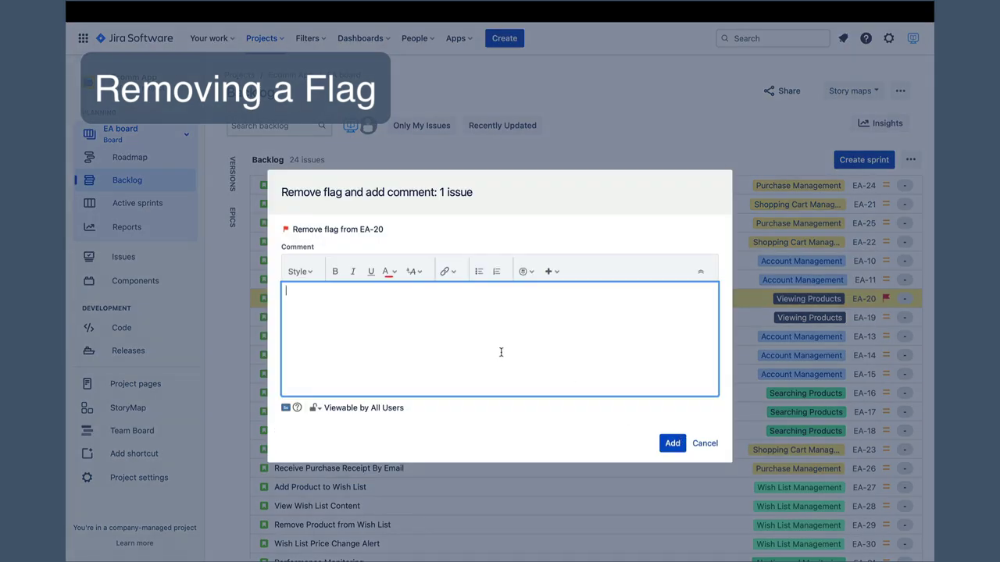
pyautogui.click(670, 444)
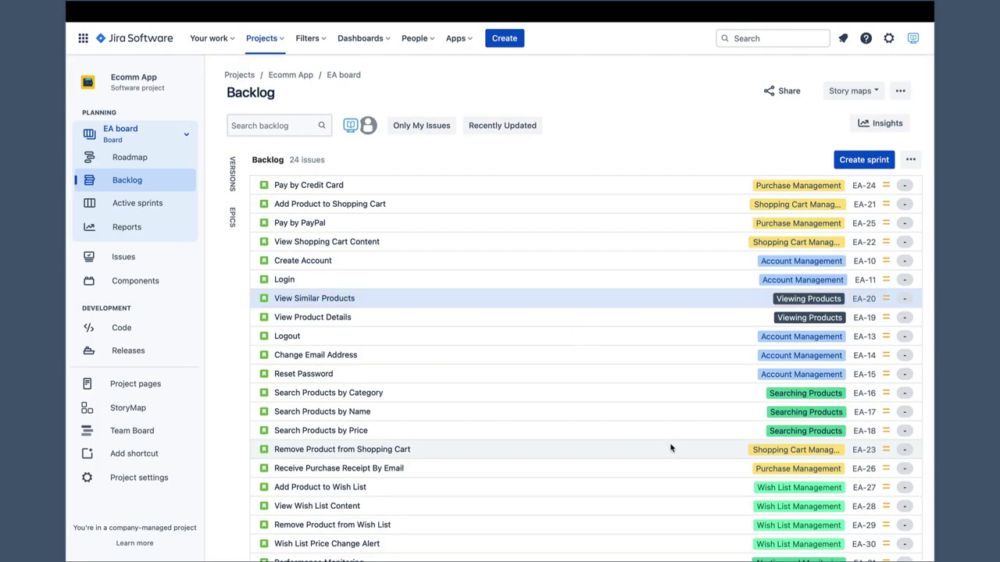
pyautogui.rightClick(522, 305)
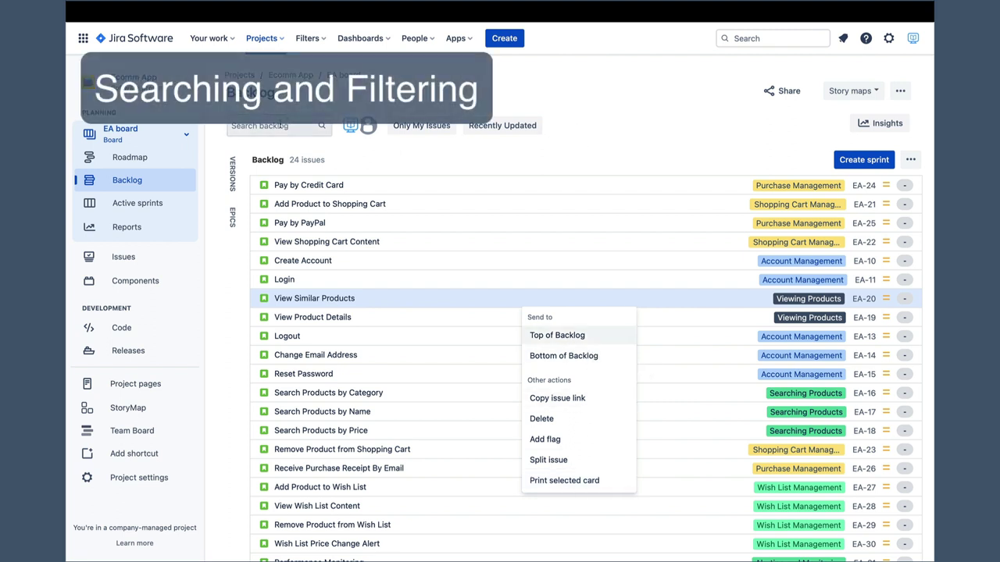
# - Search the backlog for 'view' and then '4', clearing each search to show all 24 issues
pyautogui.click(260, 126)
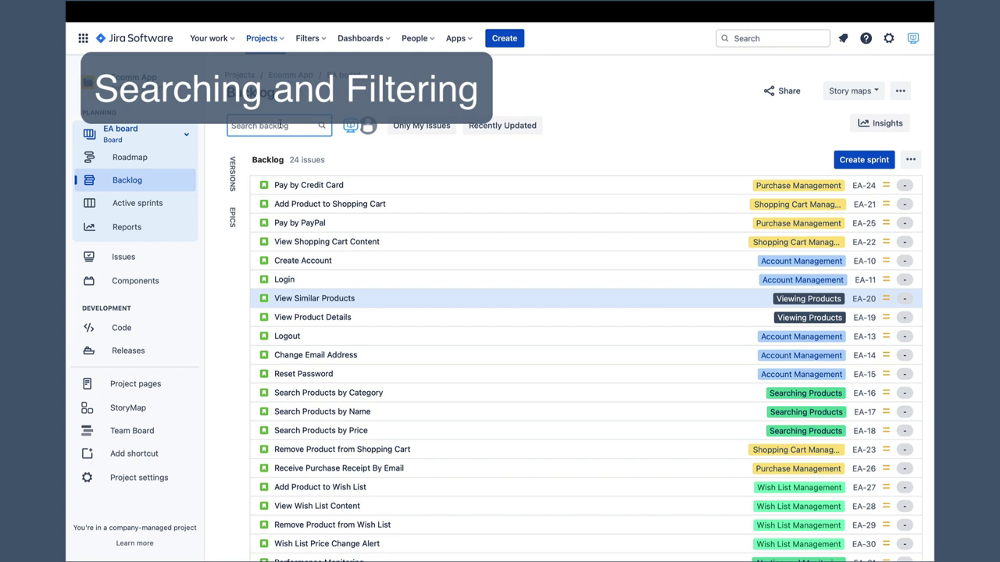
pyautogui.write('view')
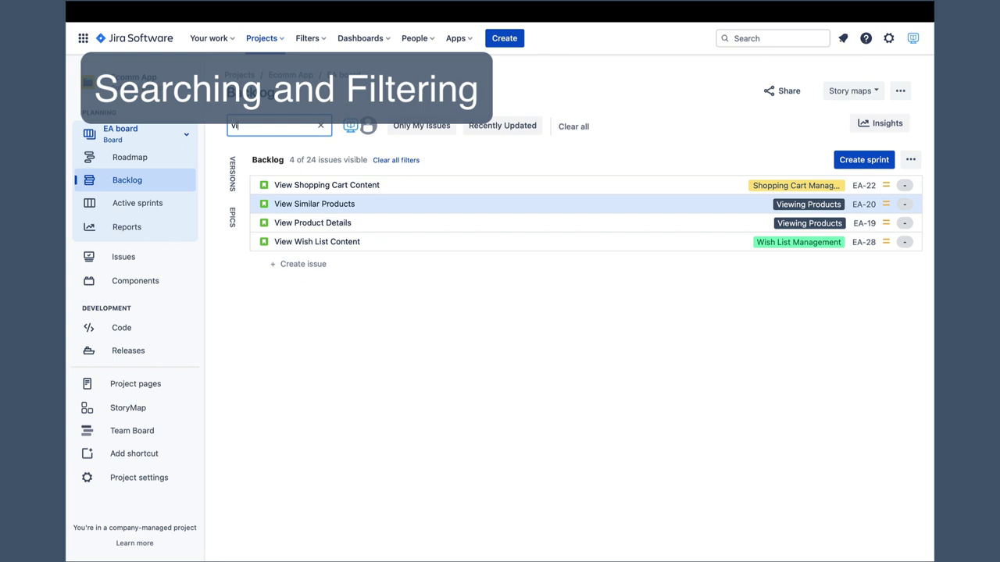
pyautogui.press('BackSpace')
pyautogui.press('BackSpace')
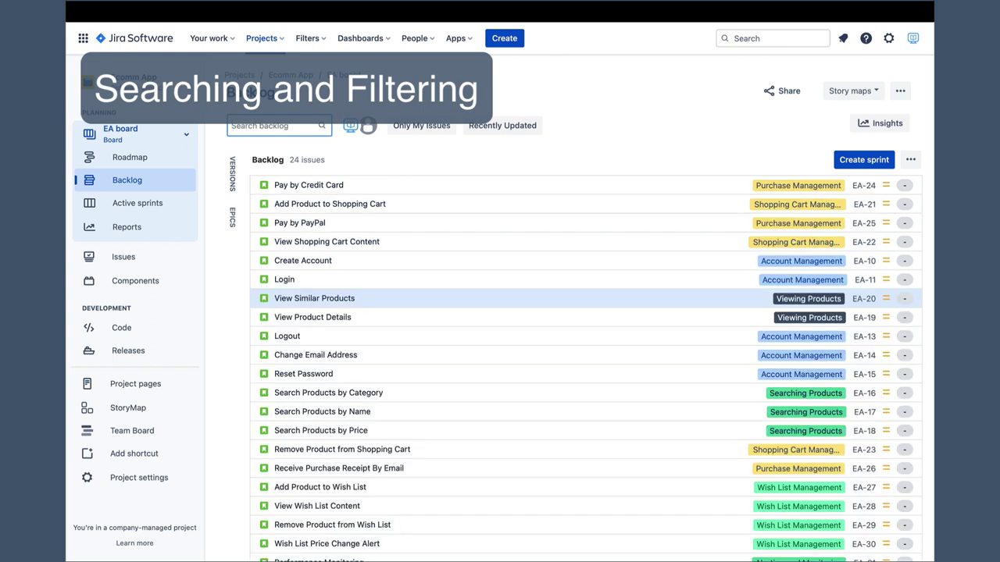
pyautogui.write('4')
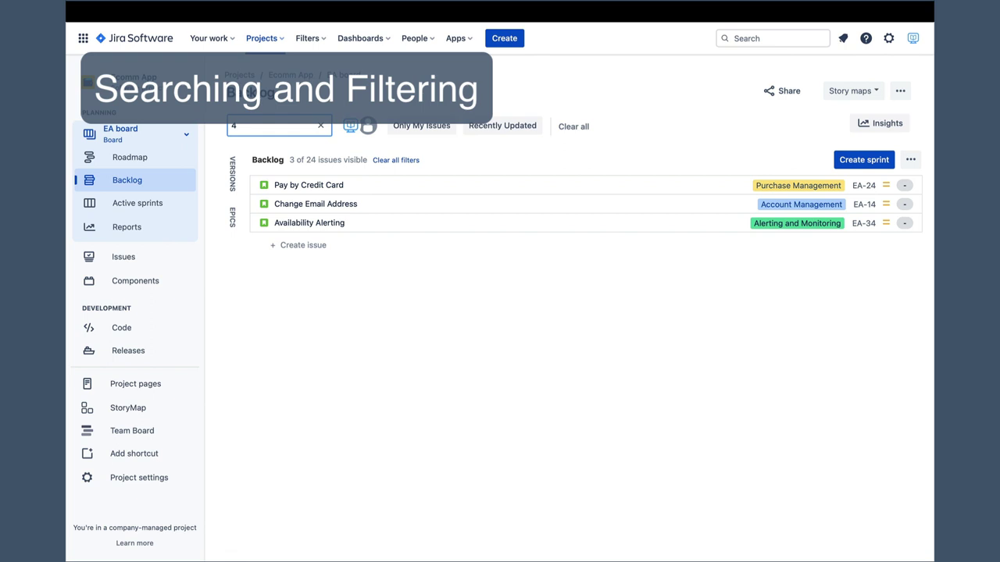
pyautogui.press('BackSpace')
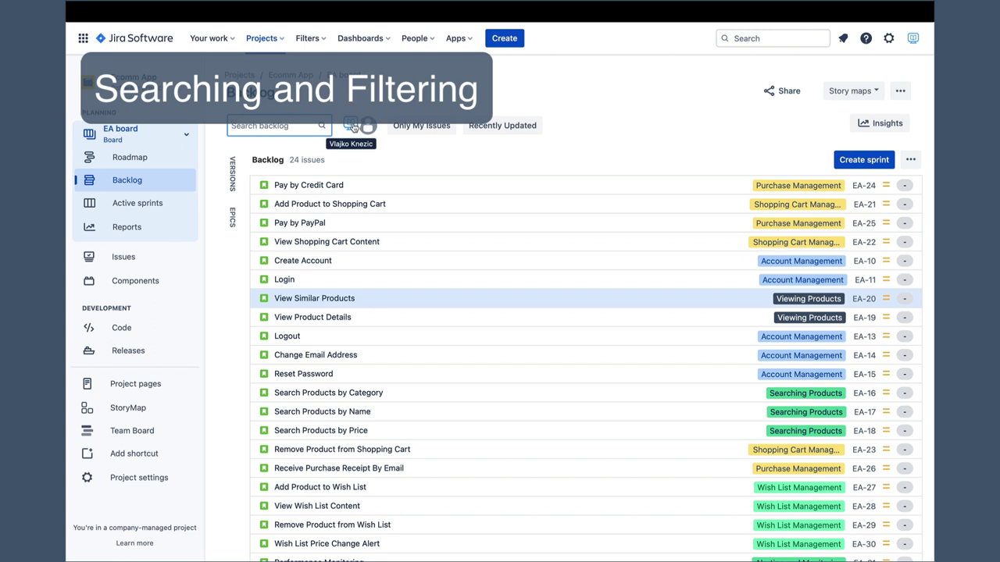
pyautogui.click(352, 128)
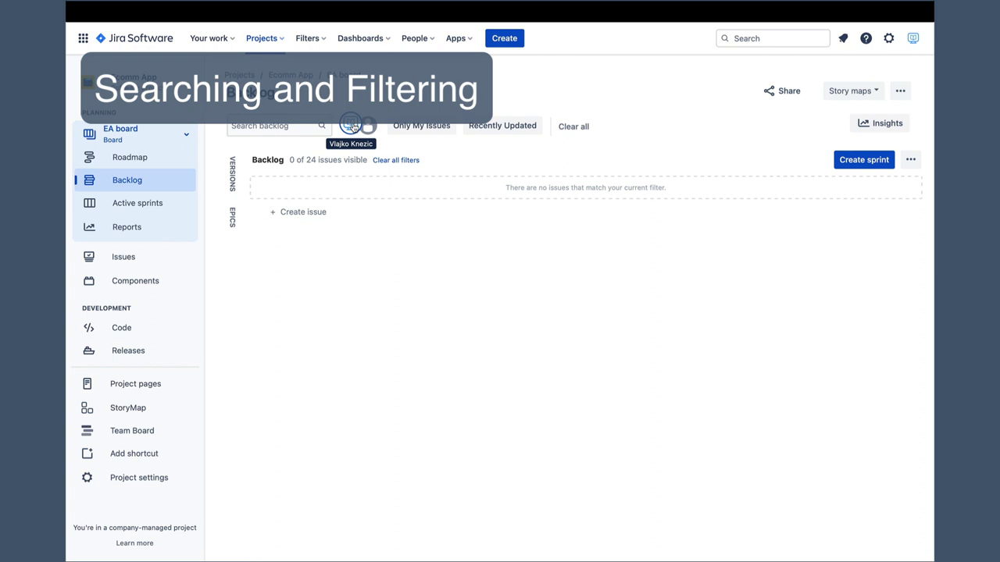
pyautogui.click(352, 127)
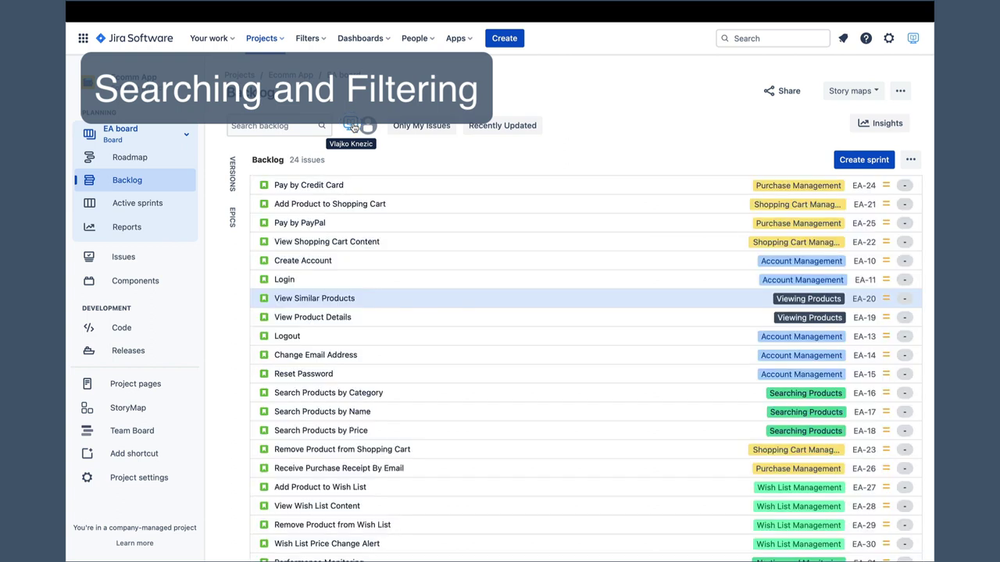
pyautogui.click(422, 126)
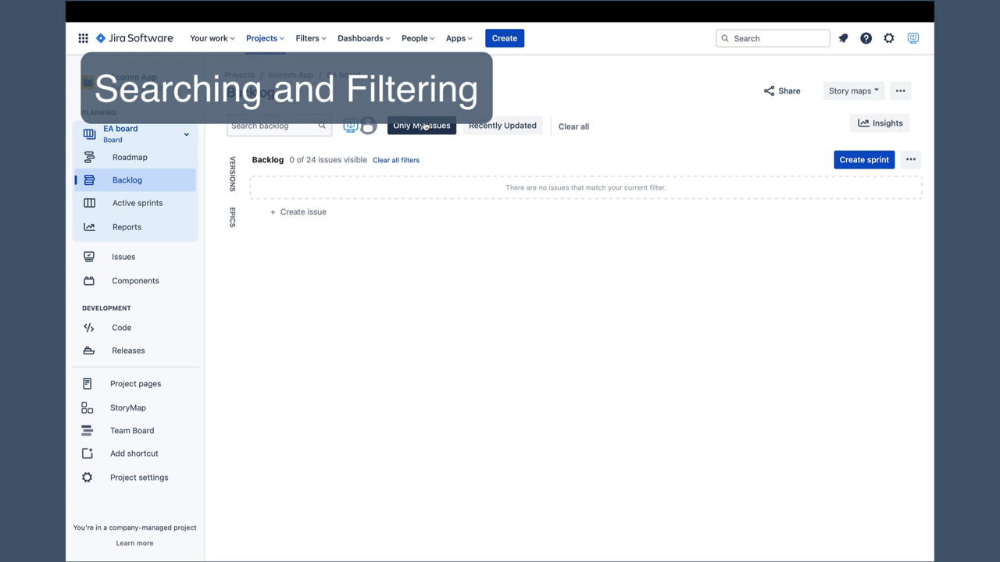
pyautogui.click(509, 129)
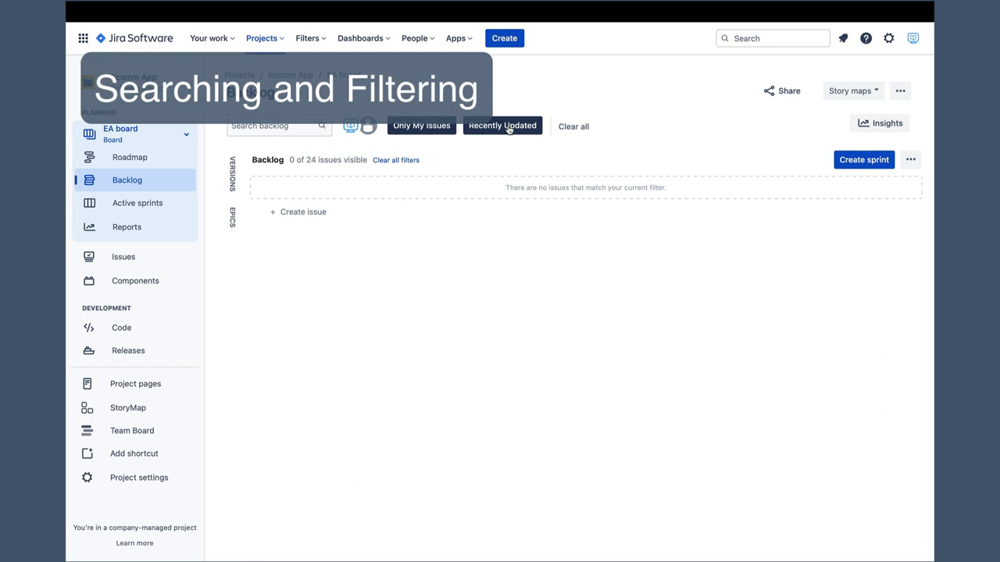
pyautogui.click(575, 127)
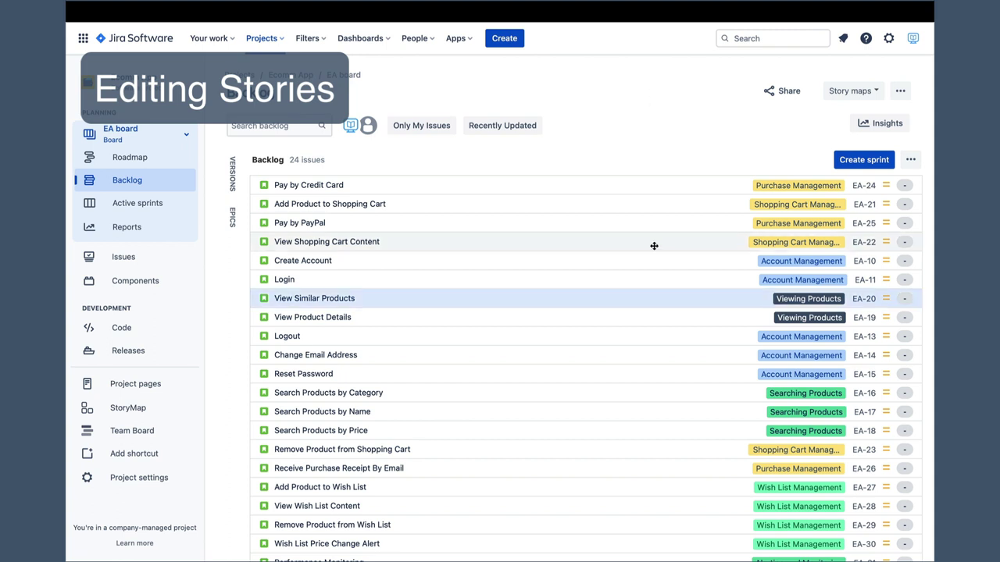
# - Open EA-20 View Similar Products and review its Details and Activity sections
pyautogui.click(536, 300)
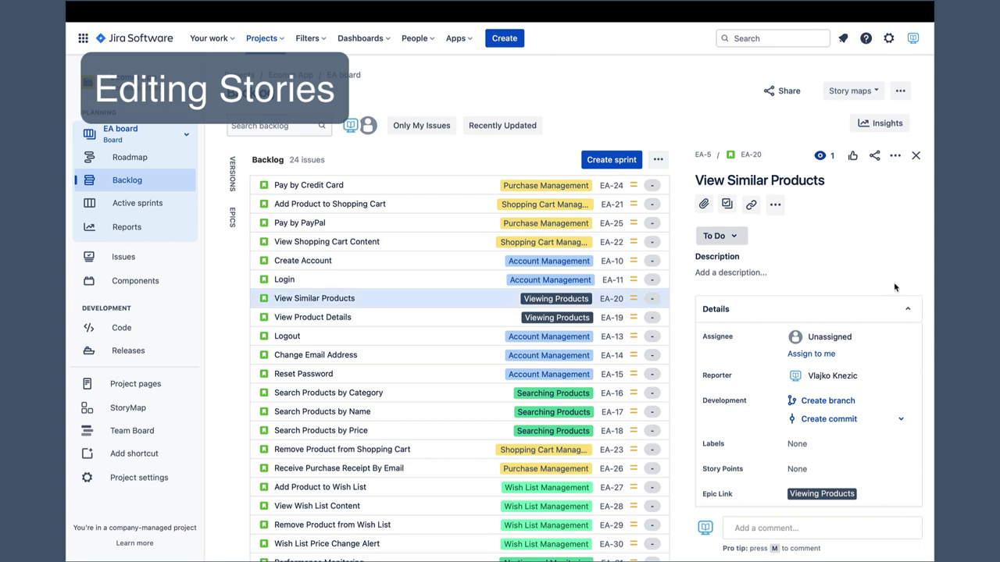
pyautogui.scroll(-3, 898, 291)
pyautogui.scroll(-2, 895, 288)
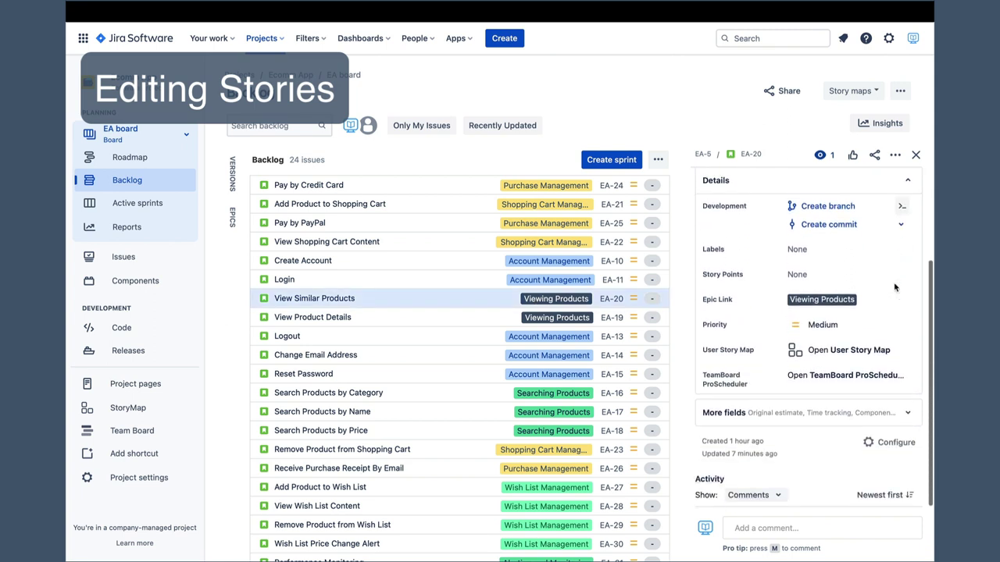
pyautogui.scroll(-1, 896, 287)
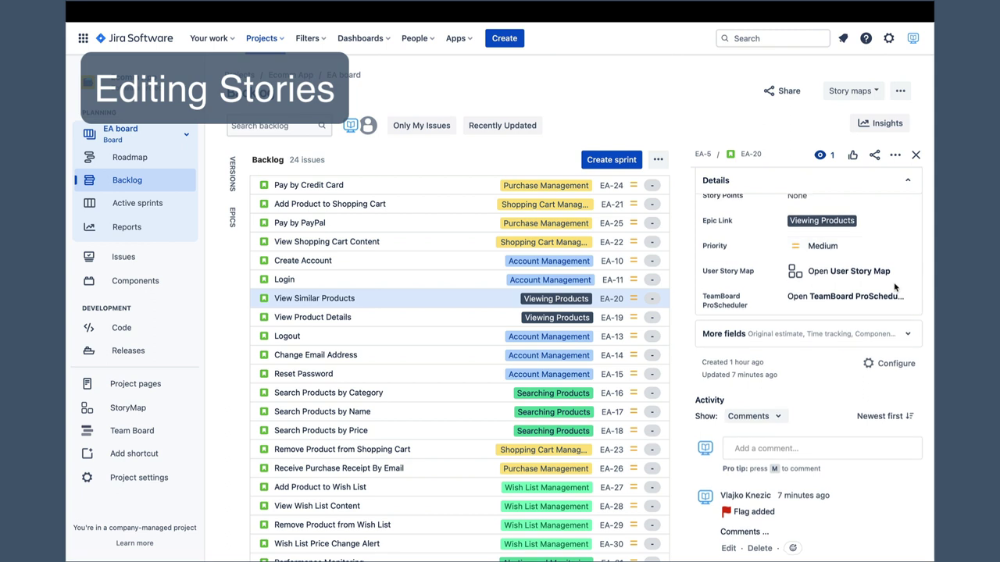
pyautogui.scroll(5, 895, 288)
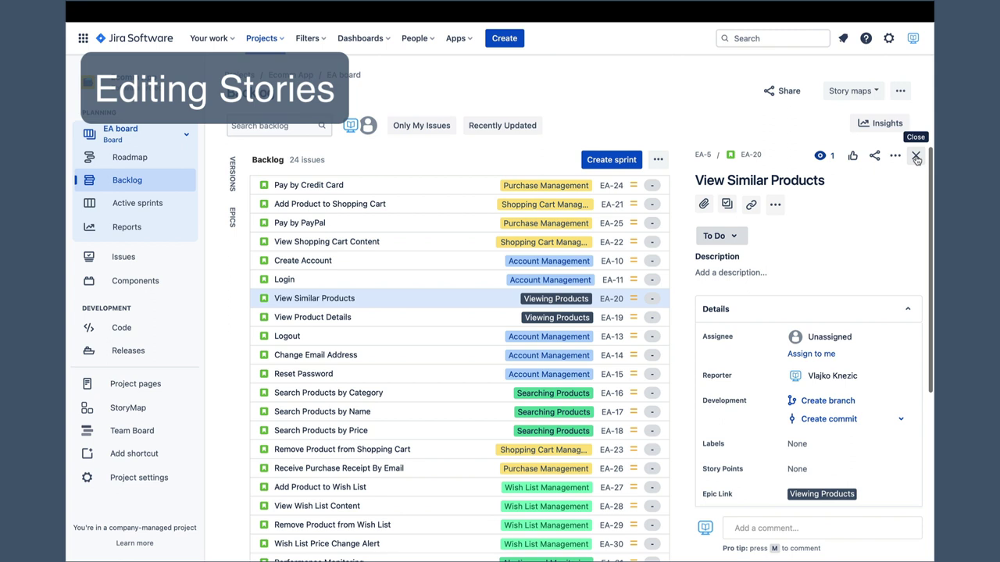
pyautogui.scroll(-2, 872, 308)
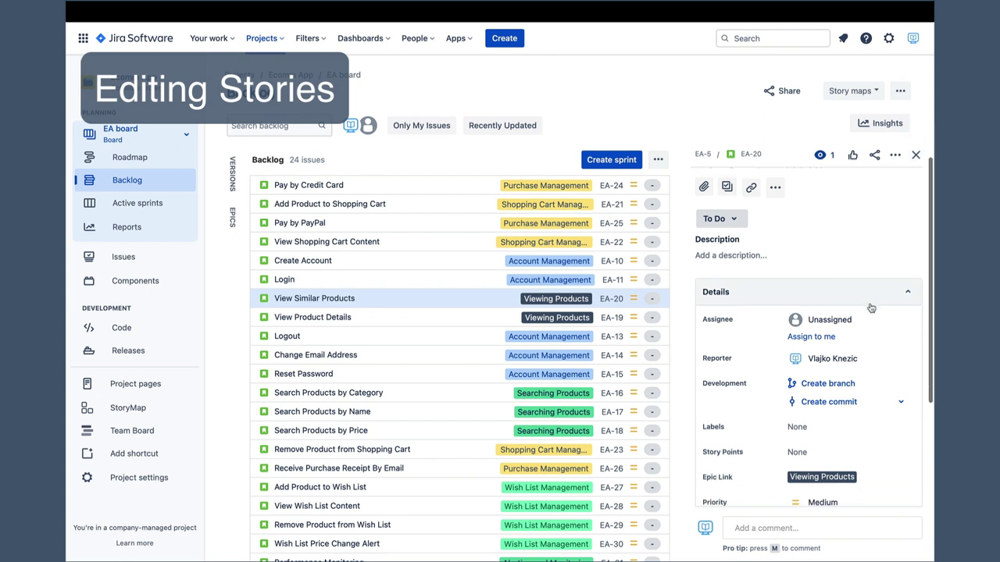
pyautogui.scroll(-5, 872, 308)
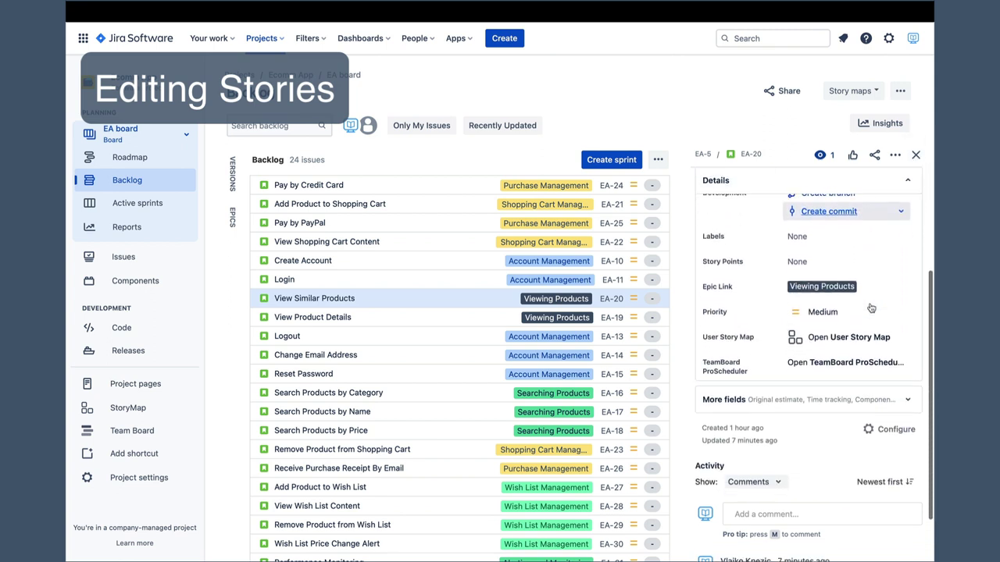
pyautogui.scroll(-2, 872, 308)
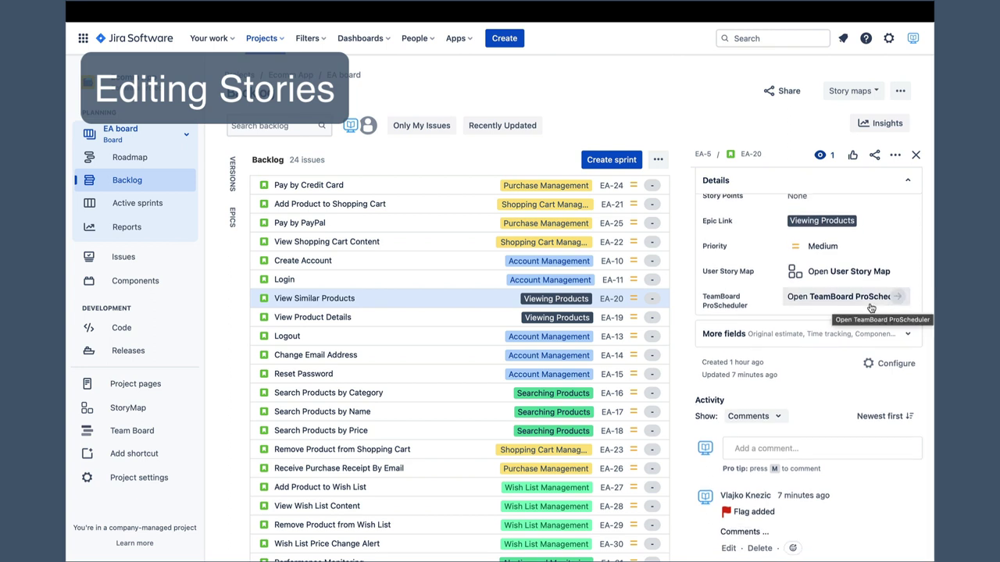
pyautogui.scroll(7, 872, 308)
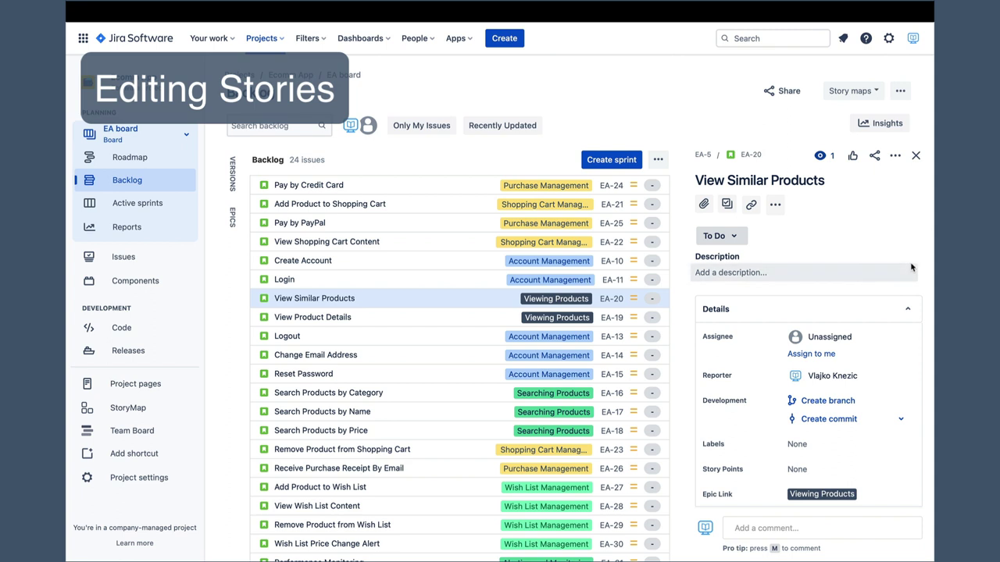
# - Close the EA-20 details and start a new issue in the Ecom App Team project
pyautogui.click(916, 156)
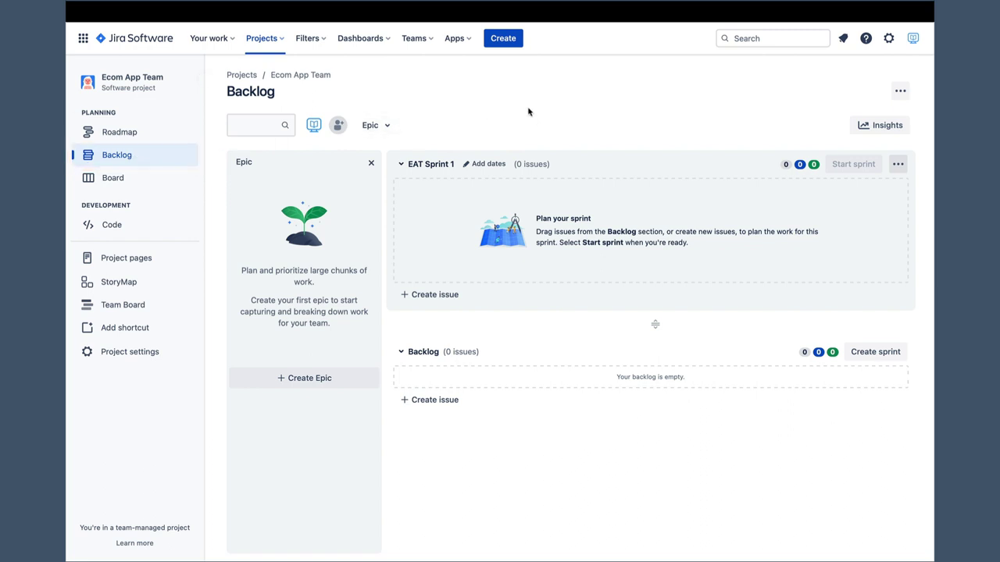
pyautogui.click(500, 43)
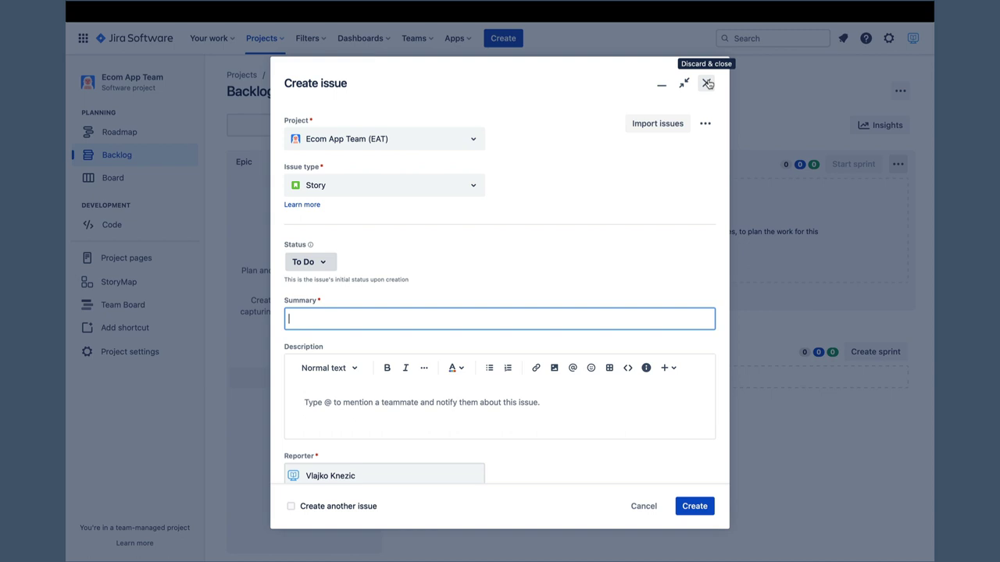
# - Discard the Create form and add the story 'Create Account' directly in the backlog as EAT-1
pyautogui.click(708, 83)
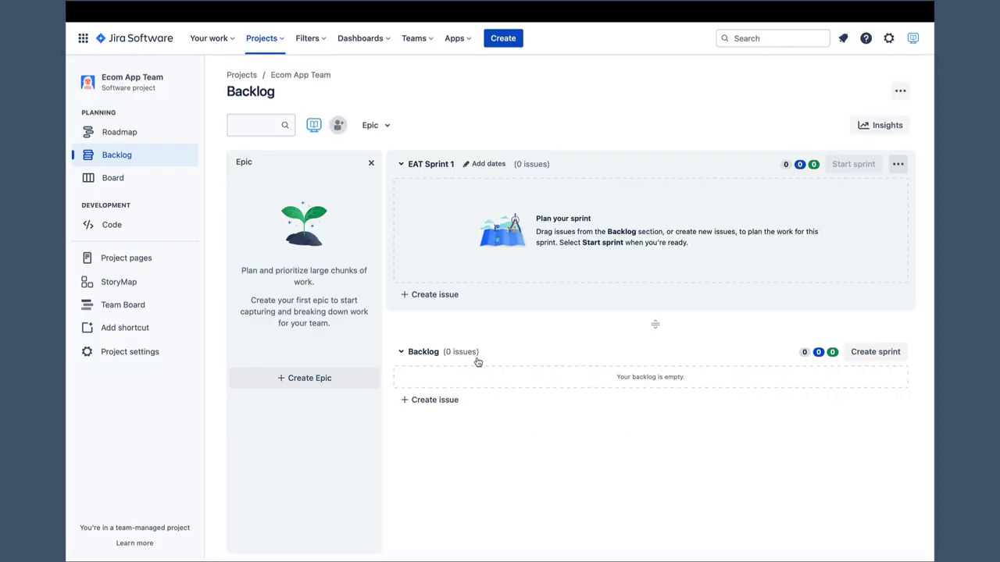
pyautogui.click(434, 400)
pyautogui.write('Create Account')
pyautogui.press('Return')
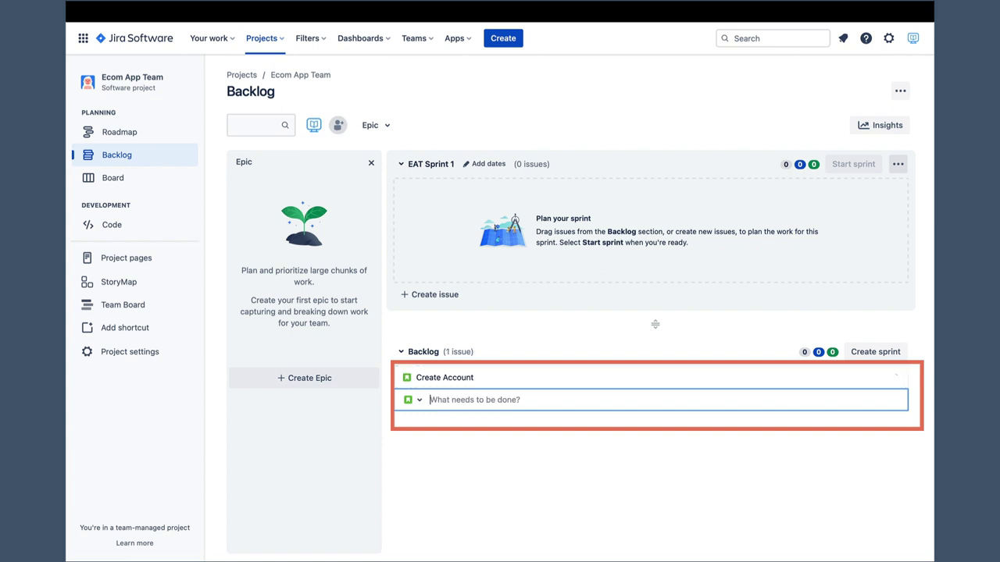
# - Create the 'Account Management' epic and link the Create Account story to it
pyautogui.click(317, 379)
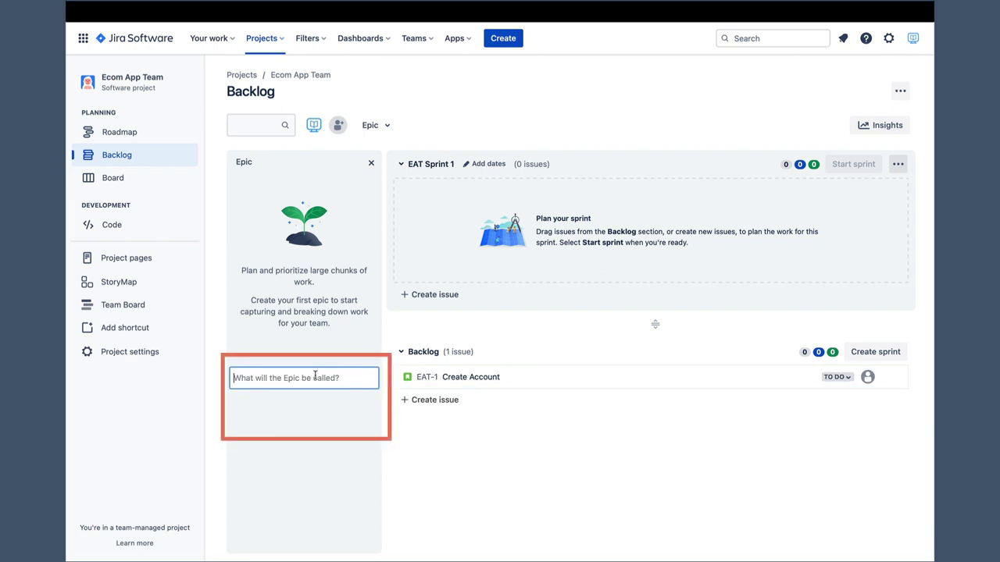
pyautogui.write('Acc')
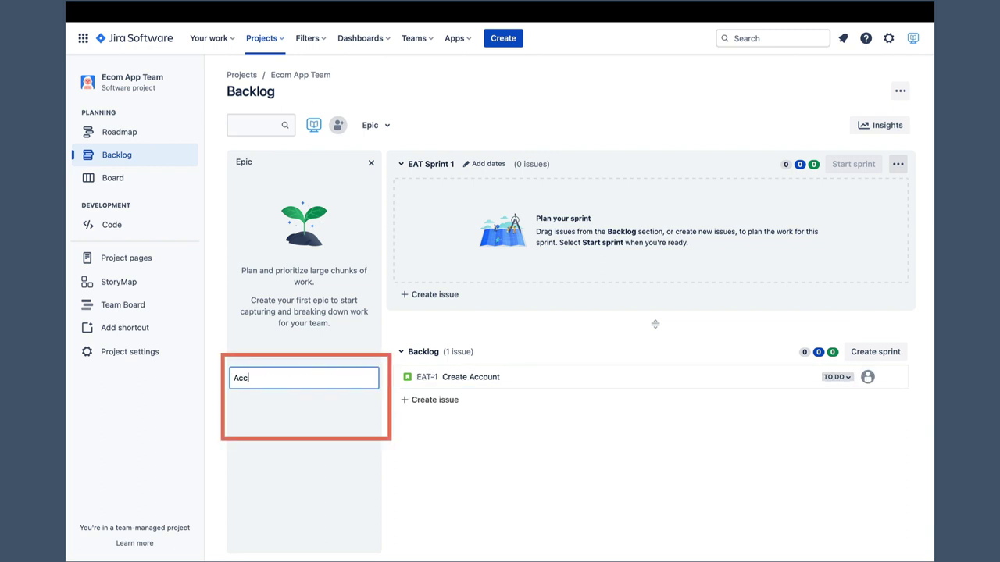
pyautogui.write('ount Management')
pyautogui.press('Return')
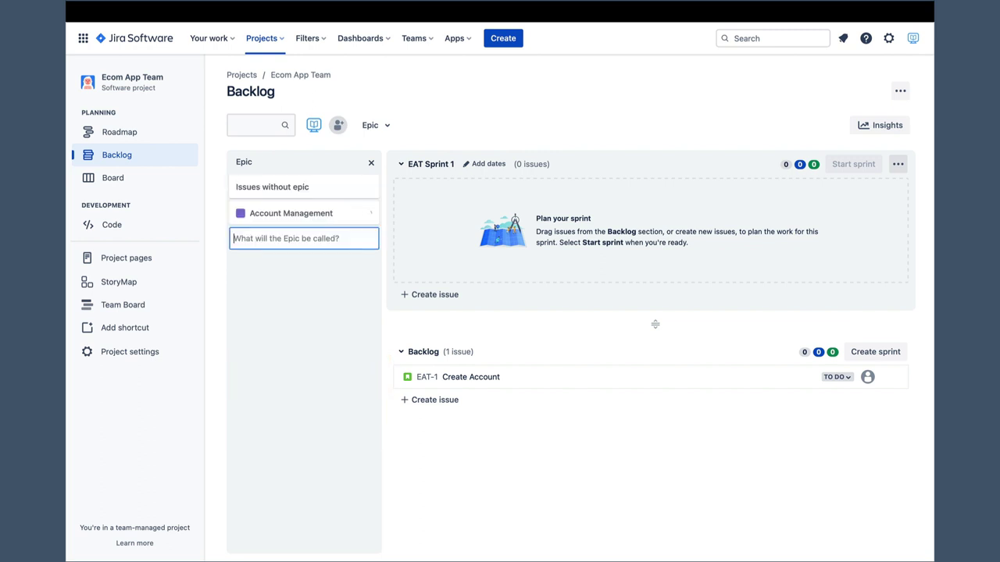
pyautogui.moveTo(461, 382); pyautogui.dragTo(341, 225)
pyautogui.moveTo(329, 217); pyautogui.dragTo(304, 217)
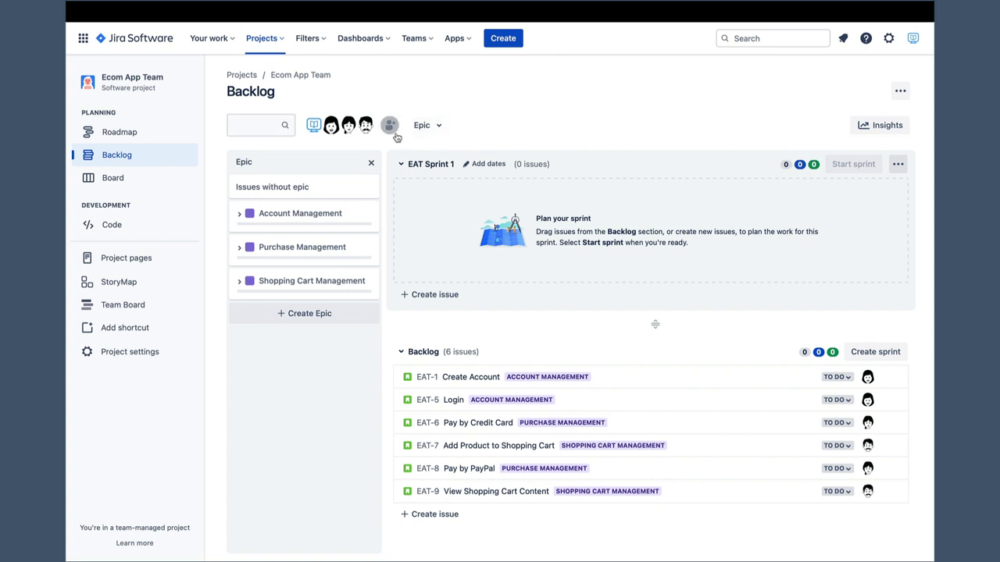
pyautogui.click(274, 123)
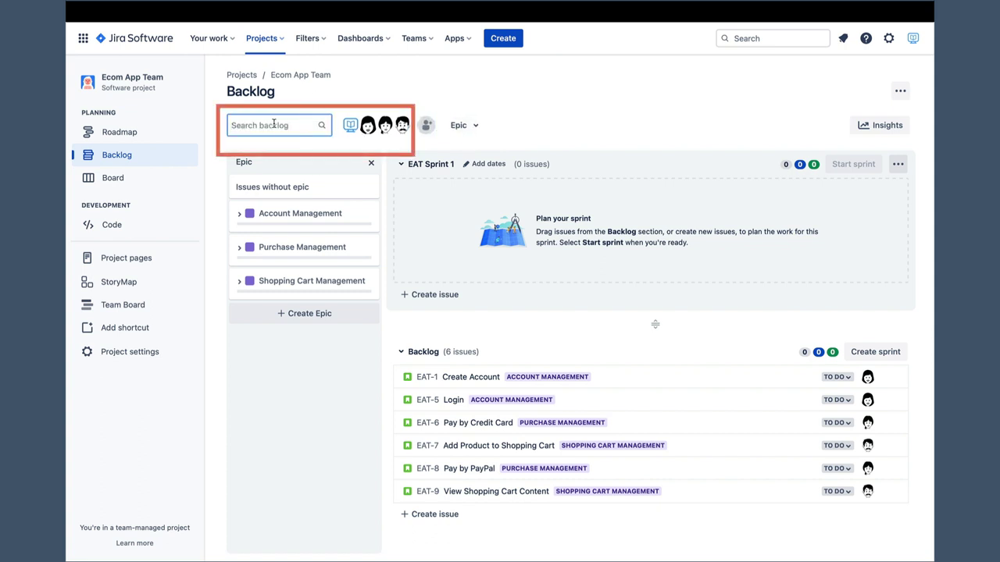
pyautogui.write('view')
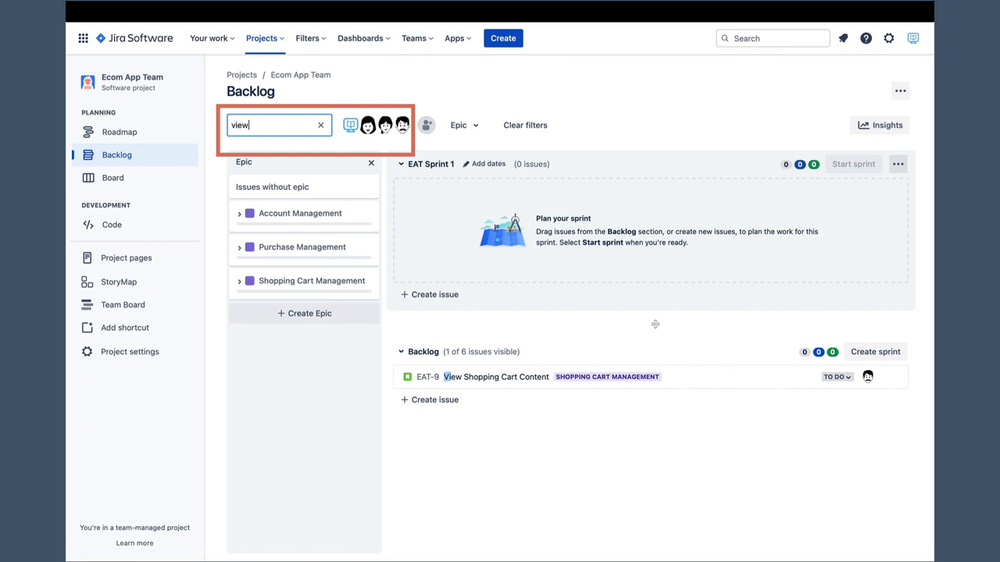
pyautogui.click(320, 125)
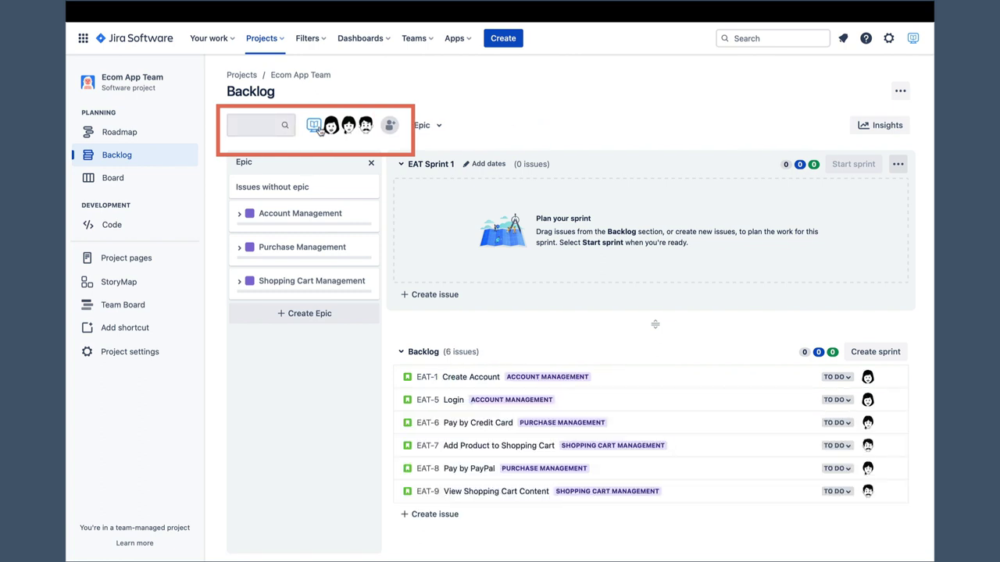
pyautogui.click(330, 127)
pyautogui.click(349, 126)
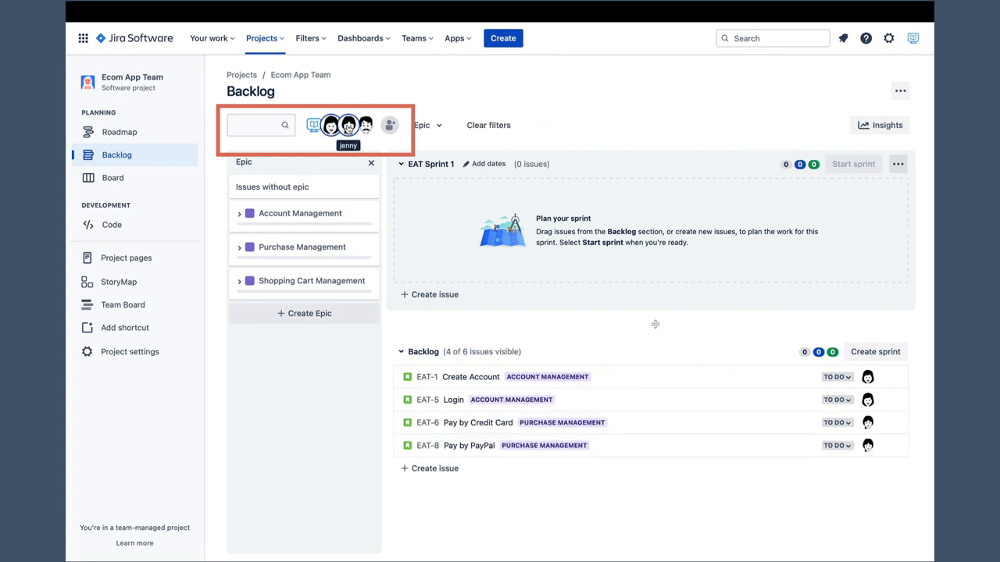
pyautogui.click(349, 126)
pyautogui.click(331, 126)
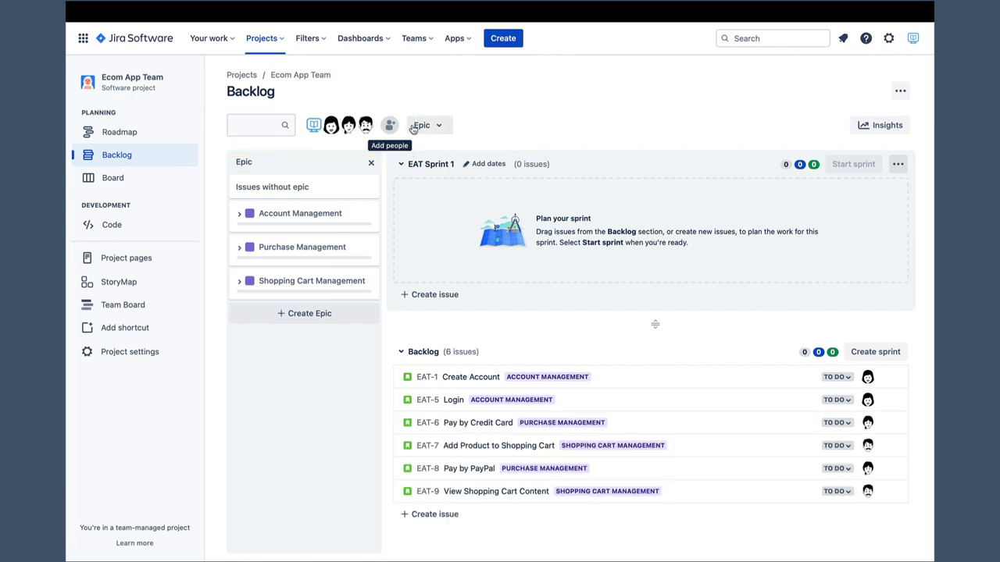
pyautogui.click(437, 127)
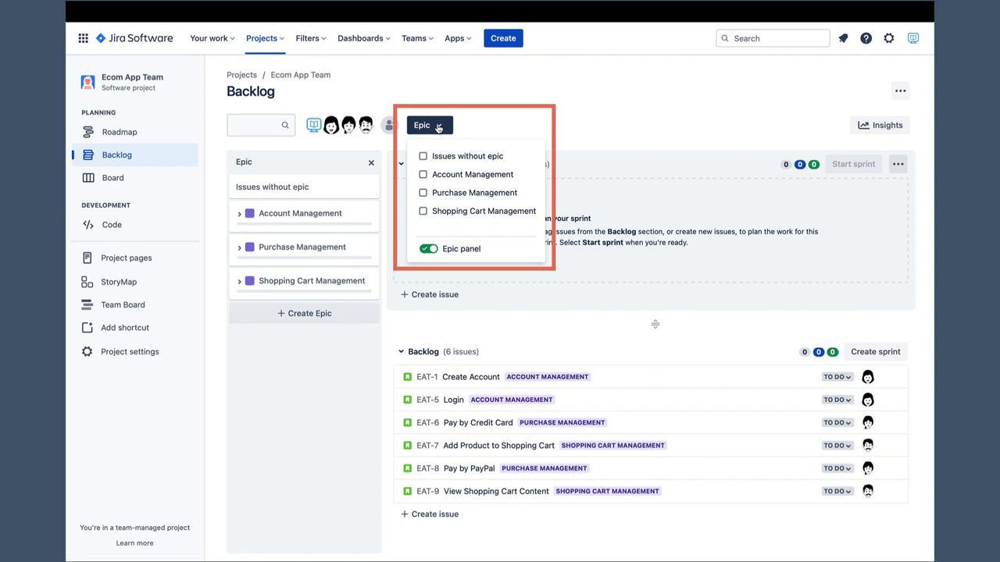
pyautogui.click(422, 175)
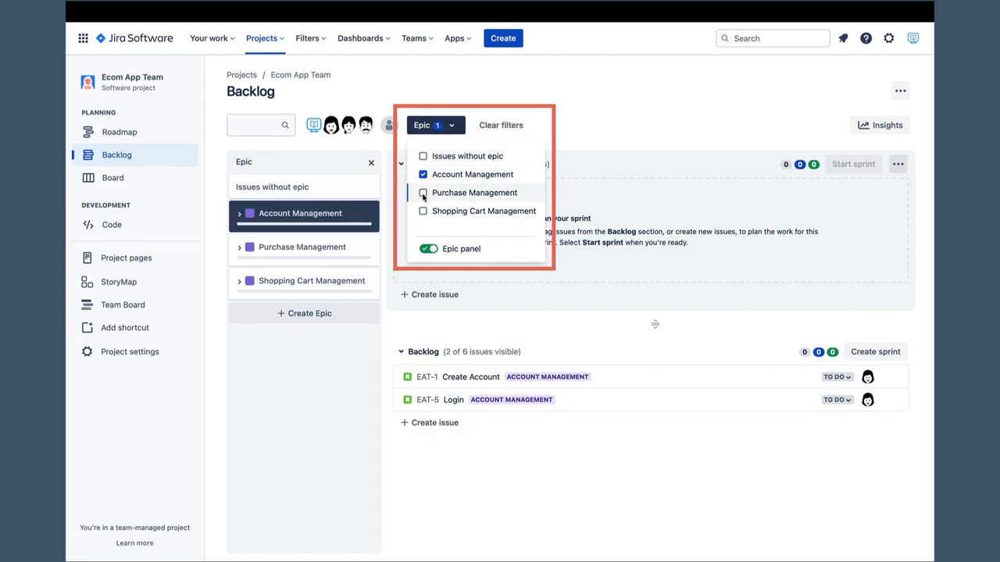
pyautogui.click(422, 193)
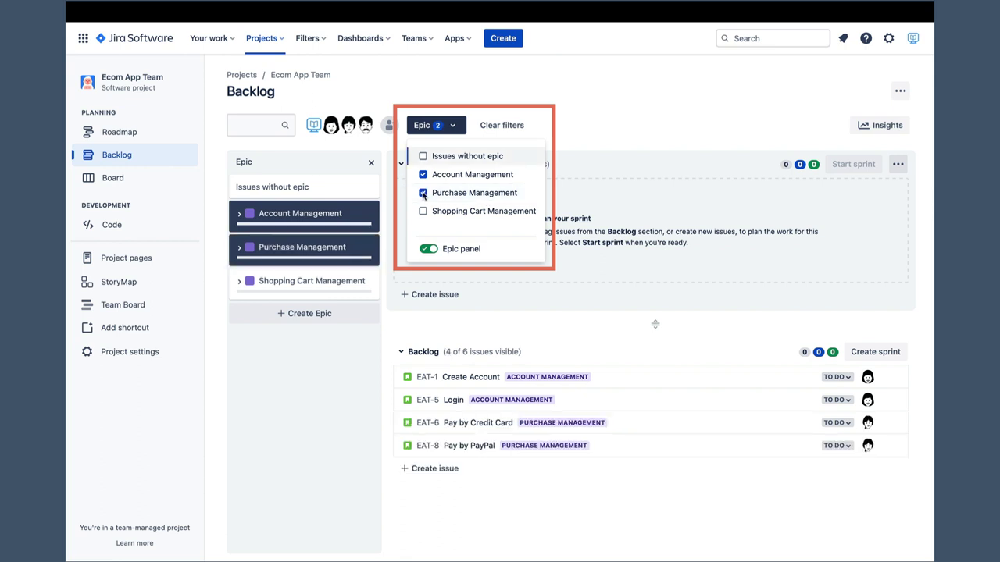
pyautogui.click(423, 193)
pyautogui.click(423, 174)
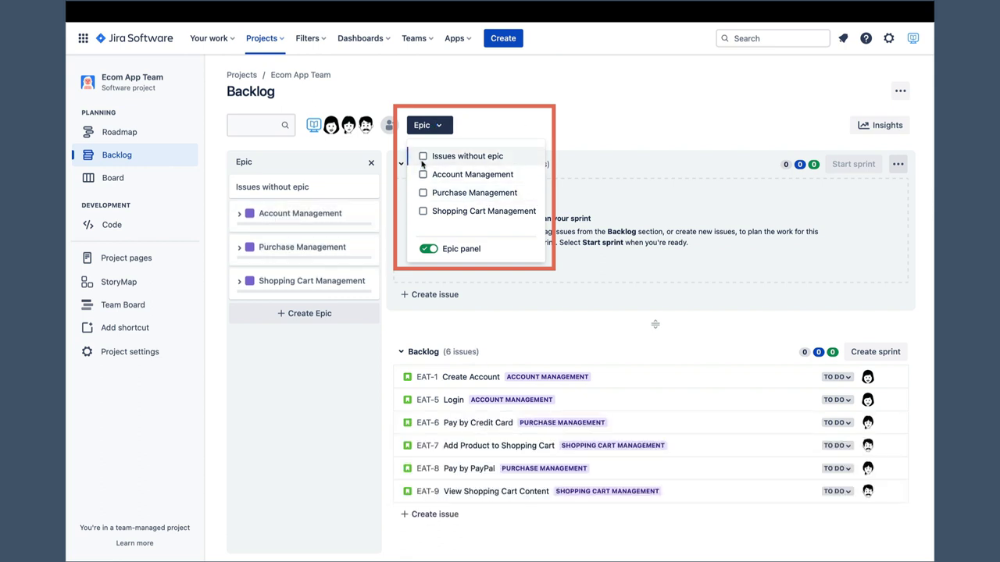
pyautogui.click(423, 157)
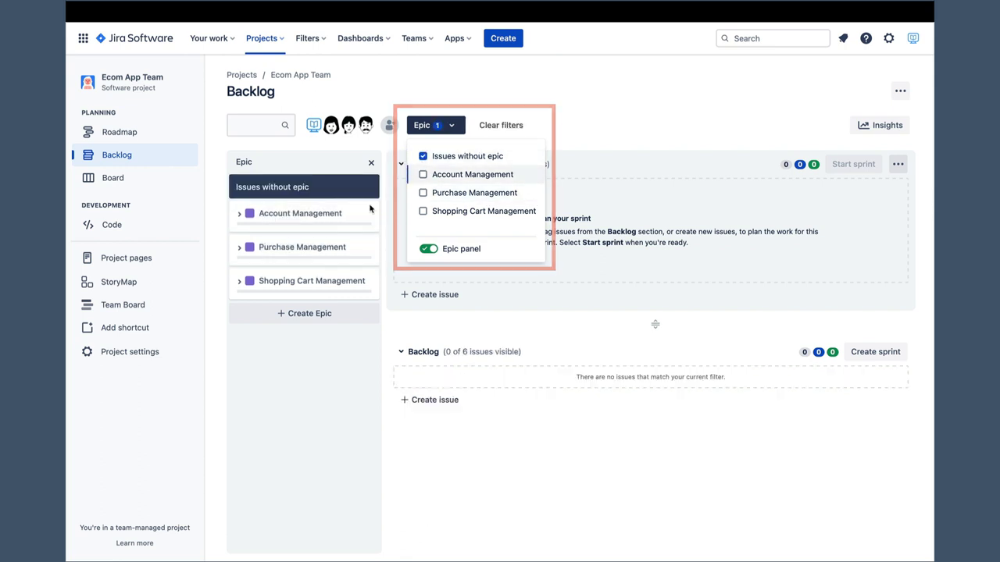
pyautogui.click(423, 156)
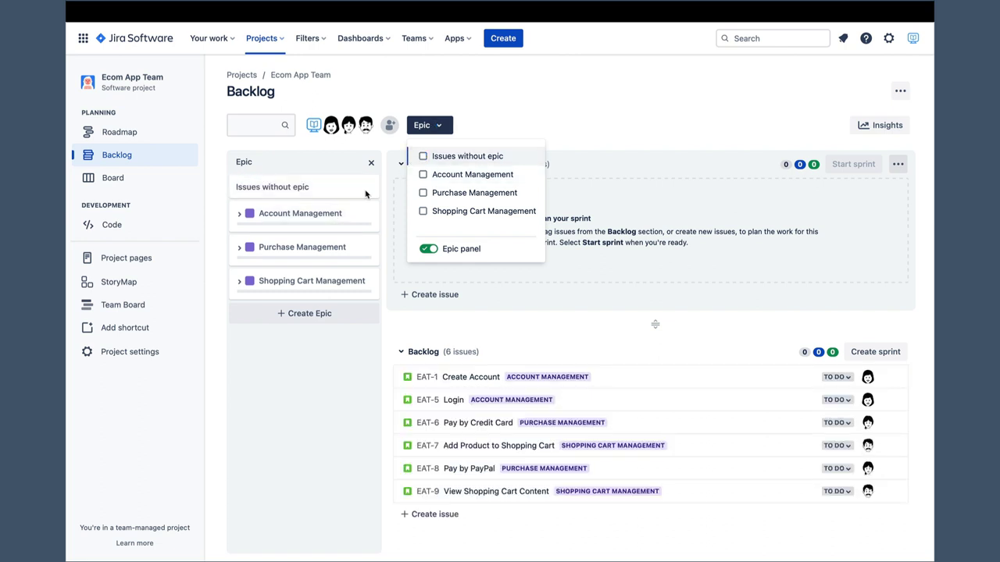
pyautogui.click(307, 219)
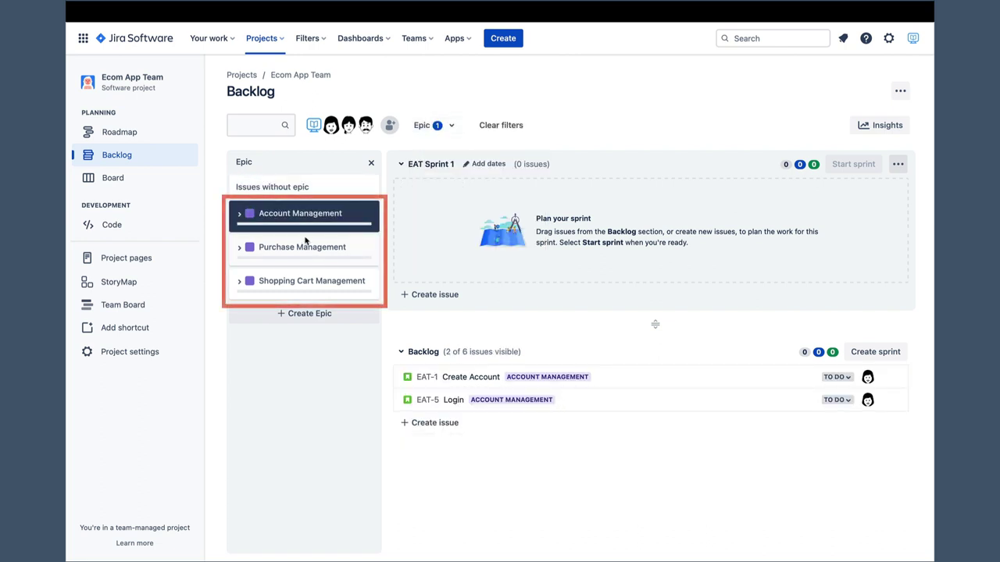
pyautogui.click(306, 248)
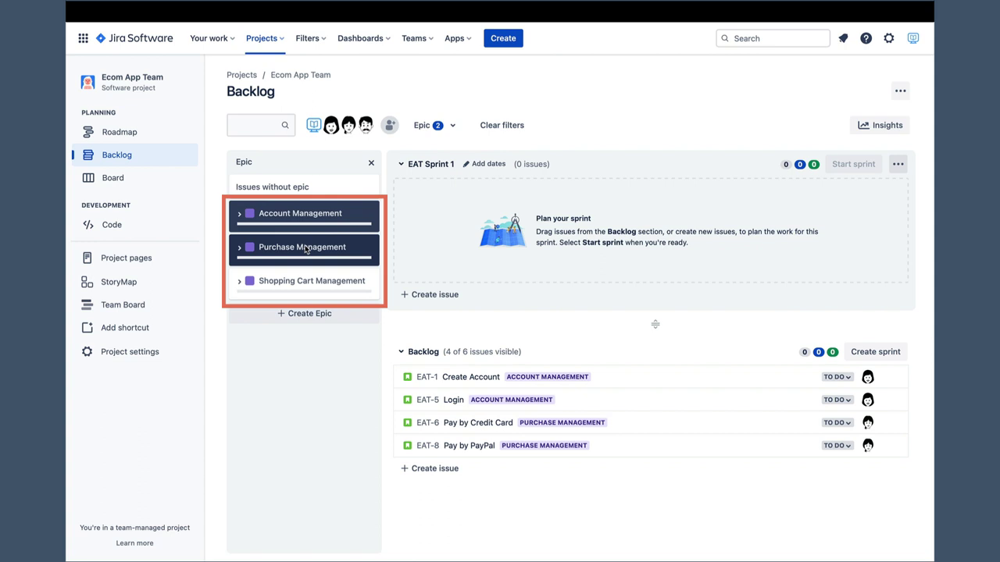
pyautogui.click(306, 248)
pyautogui.click(302, 223)
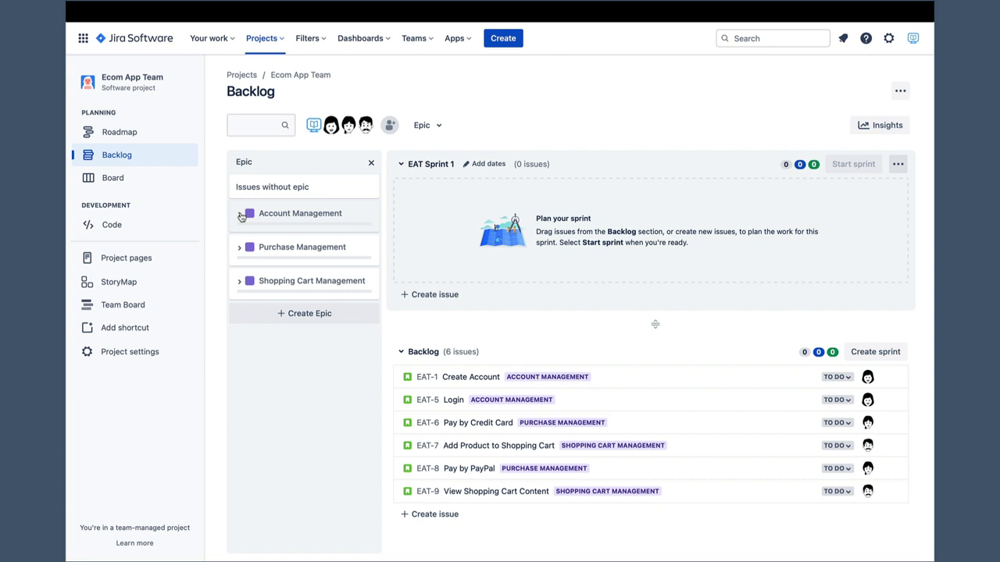
# - Expand the Account Management epic (EAT-2) and review its full details, which show no start or due date
pyautogui.click(241, 215)
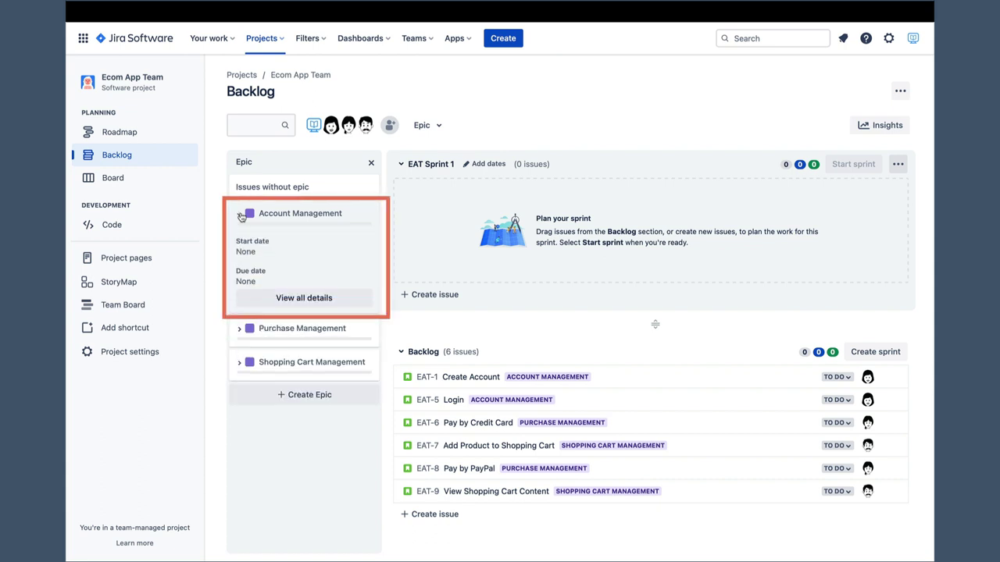
pyautogui.click(304, 298)
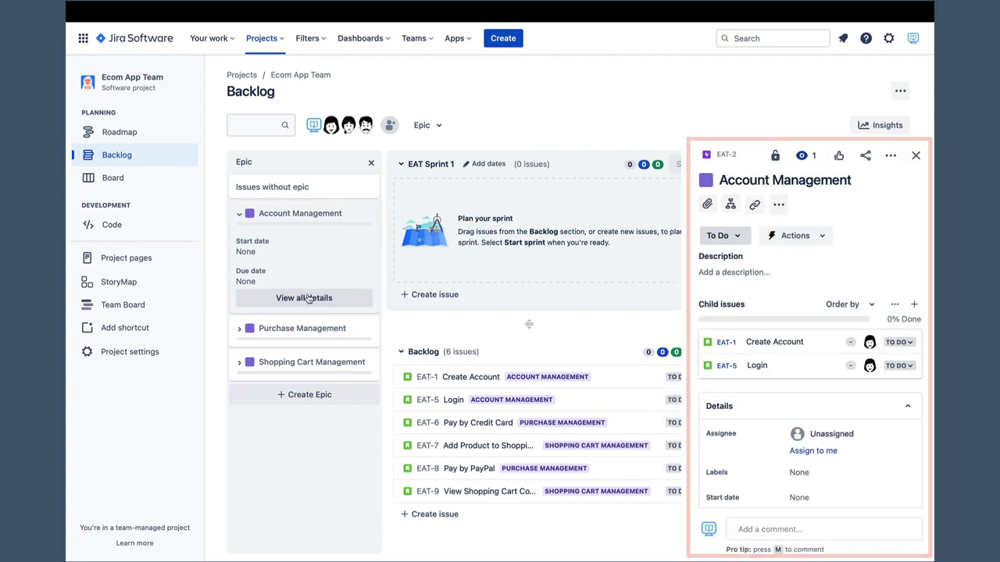
pyautogui.scroll(-3, 751, 328)
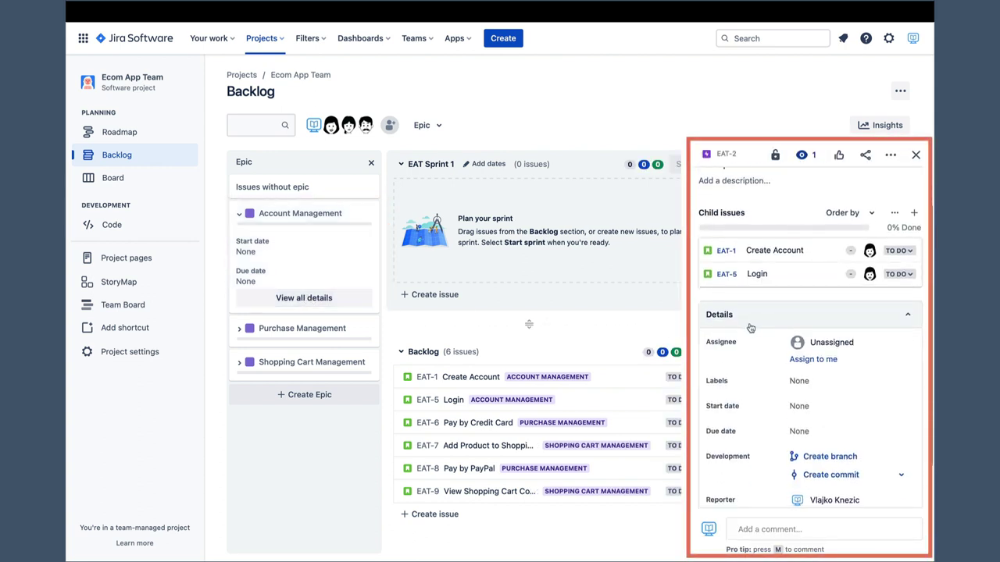
pyautogui.scroll(-4, 751, 328)
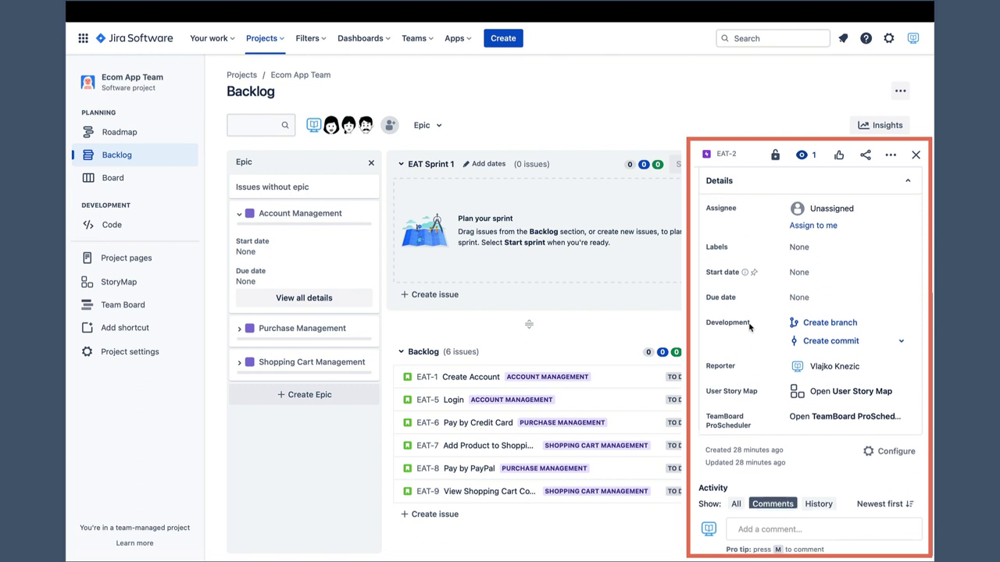
pyautogui.scroll(7, 750, 326)
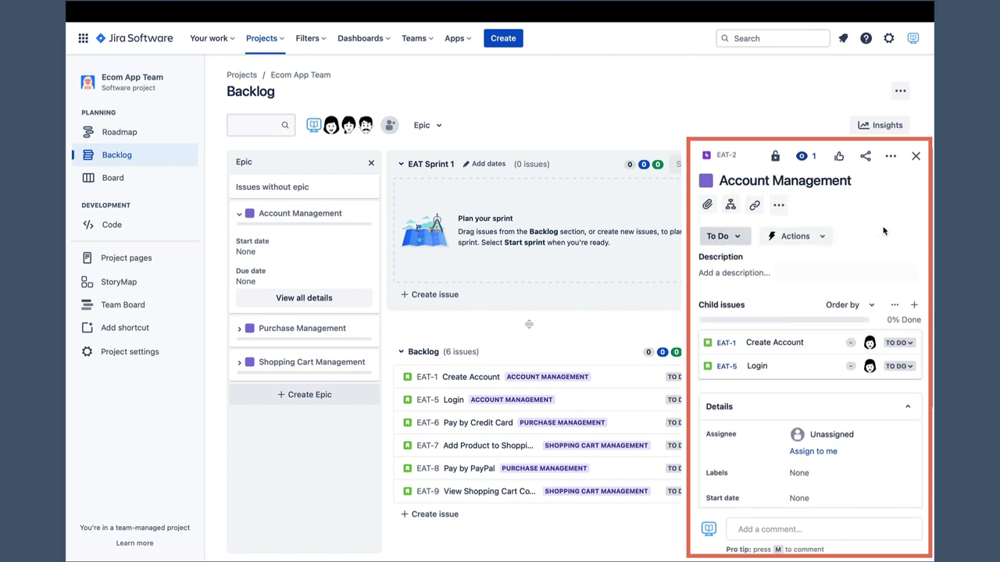
pyautogui.click(915, 157)
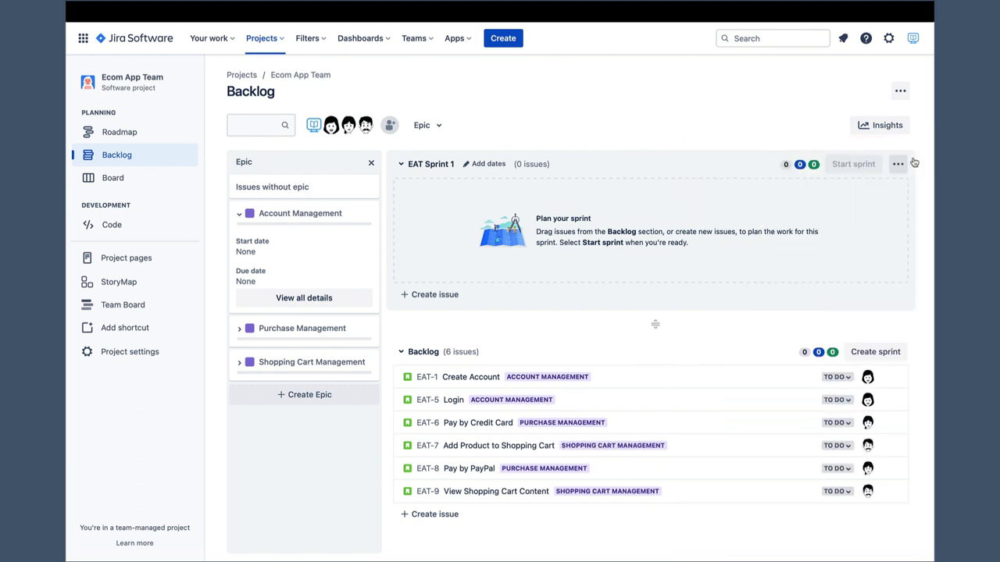
pyautogui.click(471, 380)
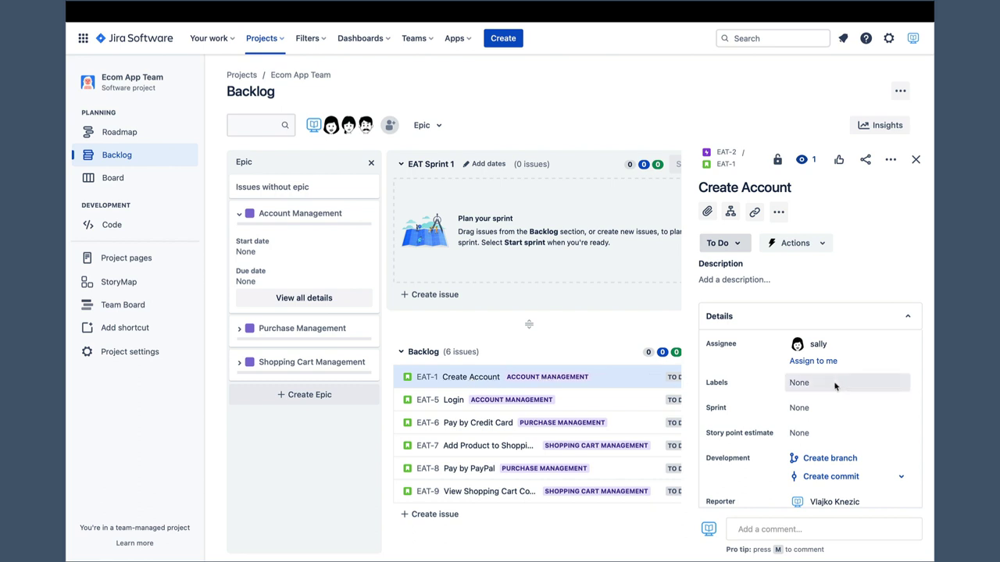
pyautogui.scroll(-3, 836, 384)
pyautogui.scroll(3, 836, 383)
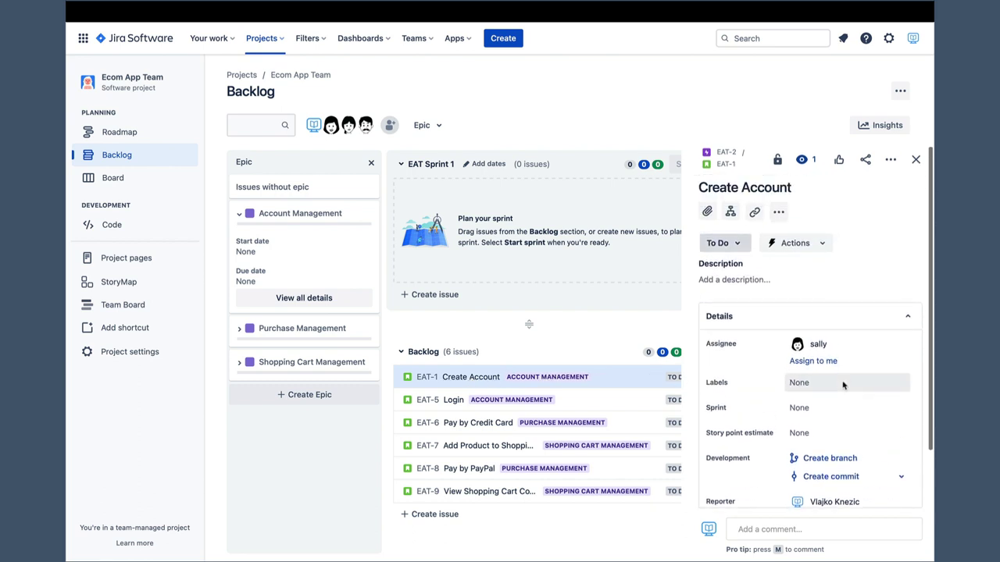
pyautogui.click(916, 159)
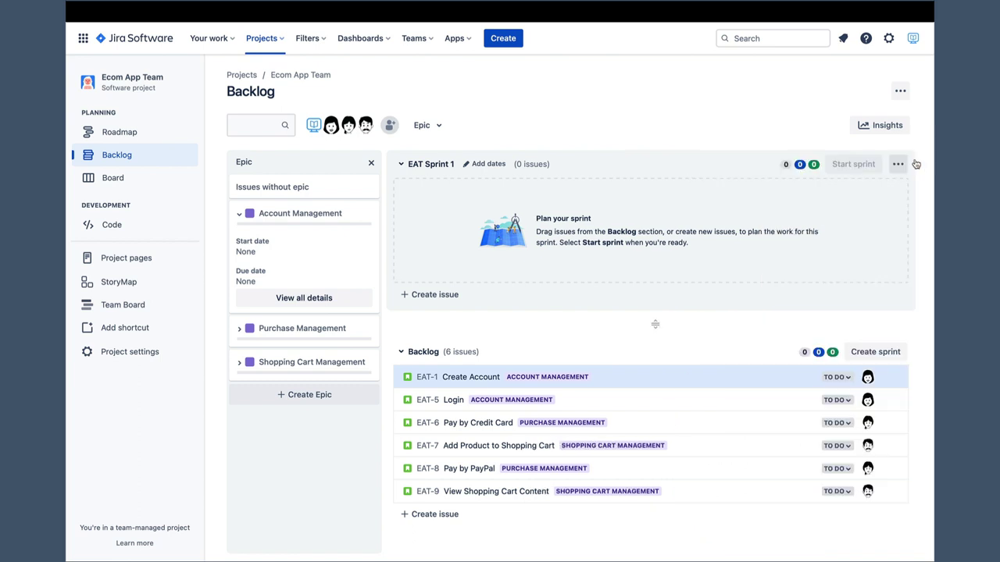
# - Open the context menu for the EAT-1 Create Account story
pyautogui.rightClick(724, 378)
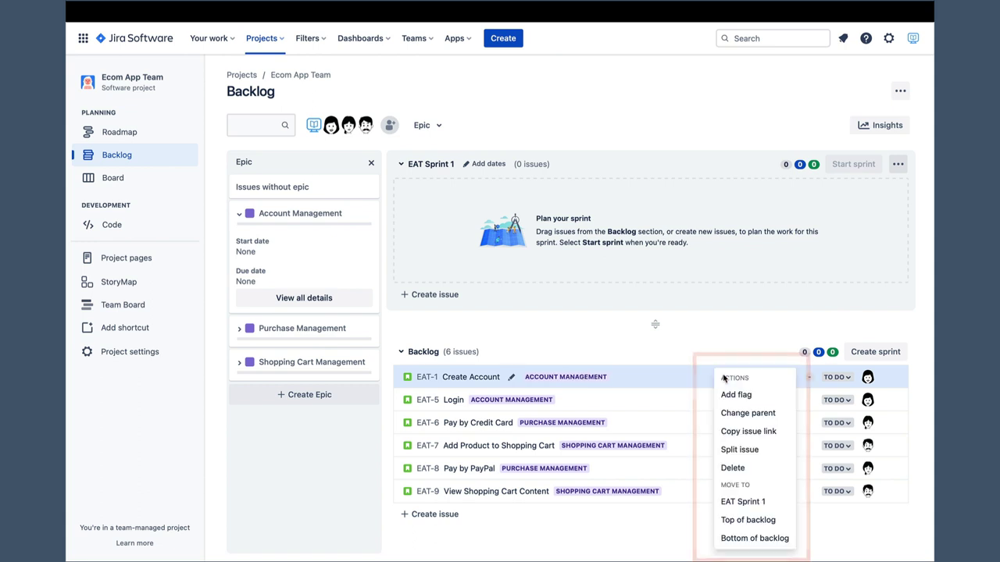